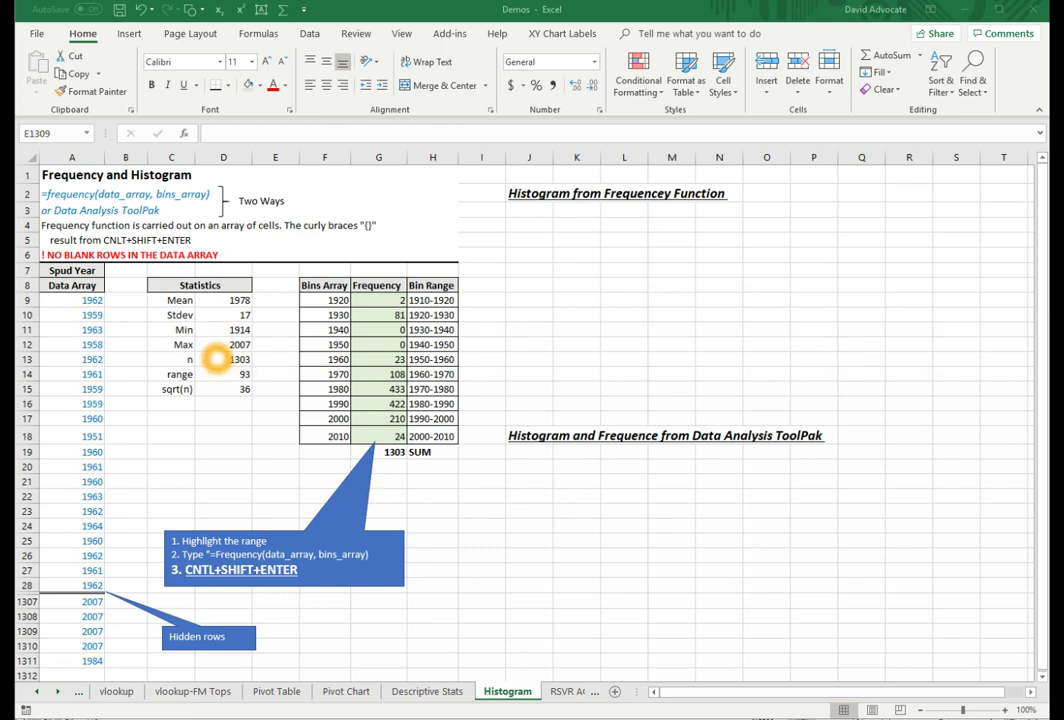
# Clear the existing frequency results from cells G9:G18 of the bins table.
pyautogui.hotkey('ctrl', 'Home')
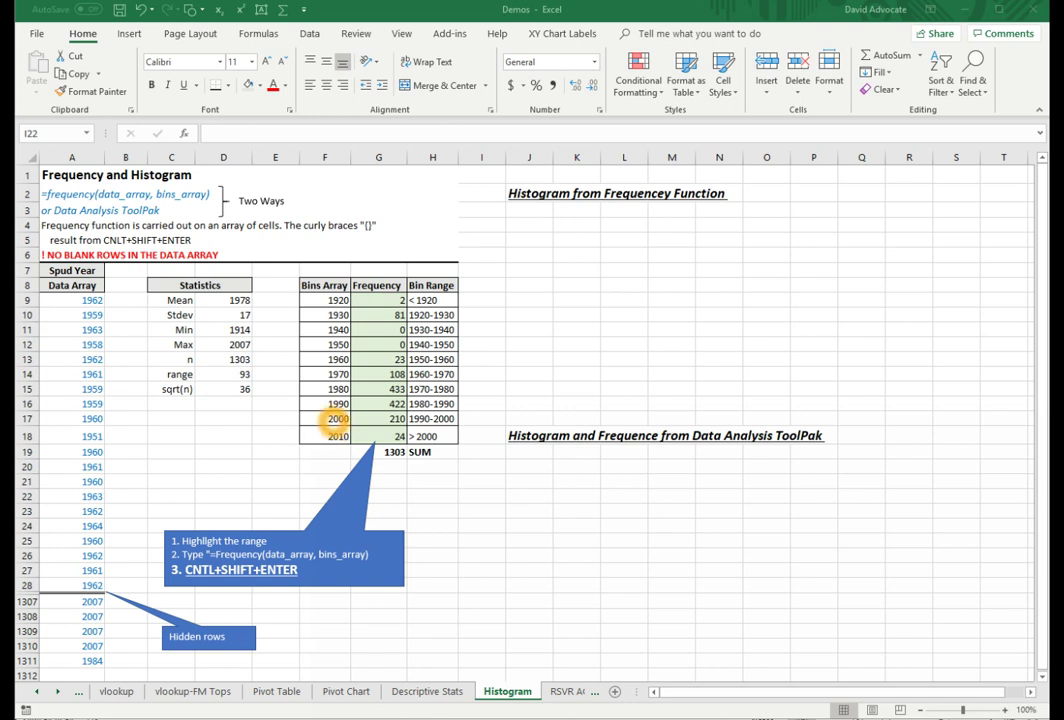
pyautogui.click(611, 563)
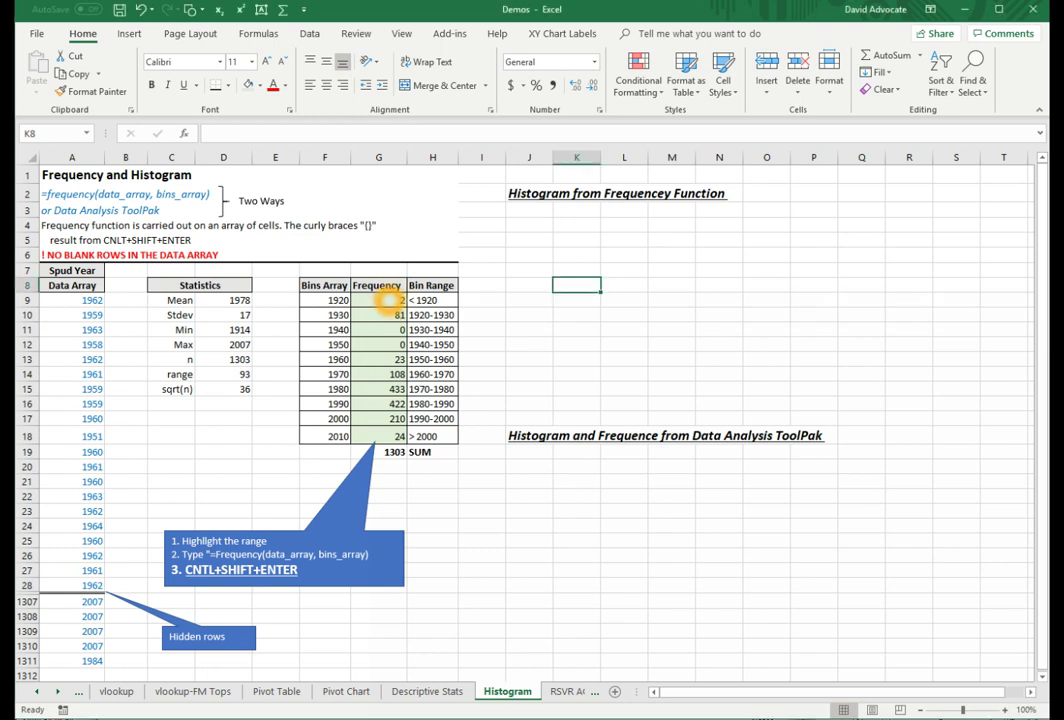
pyautogui.moveTo(390, 300); pyautogui.dragTo(390, 314)
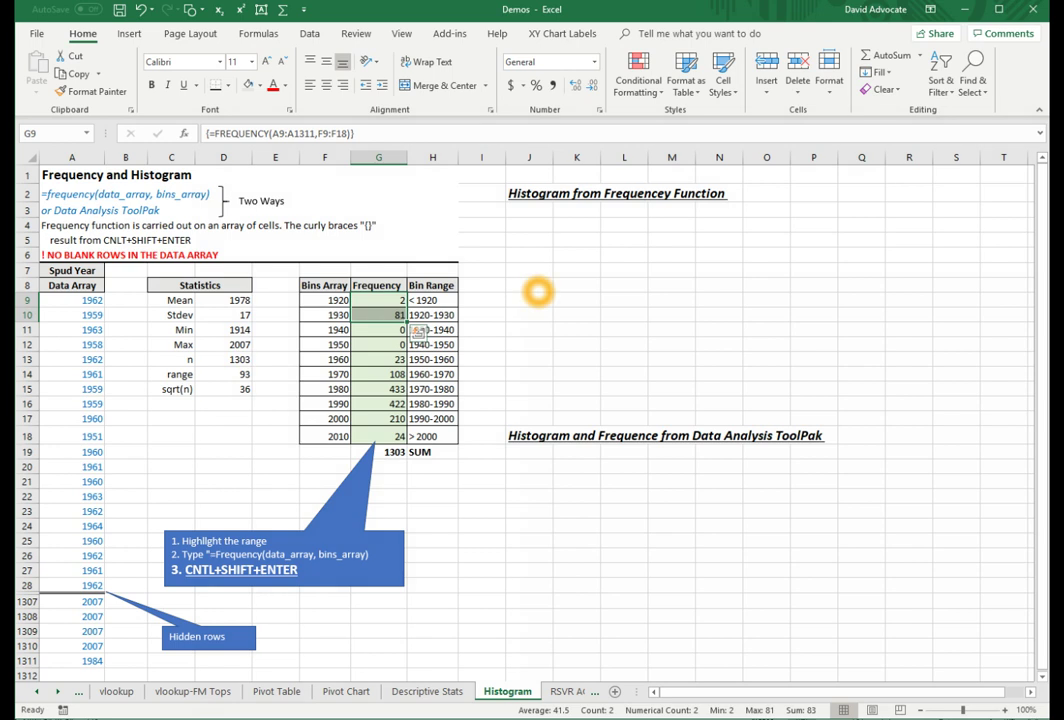
pyautogui.moveTo(376, 298); pyautogui.dragTo(398, 436)
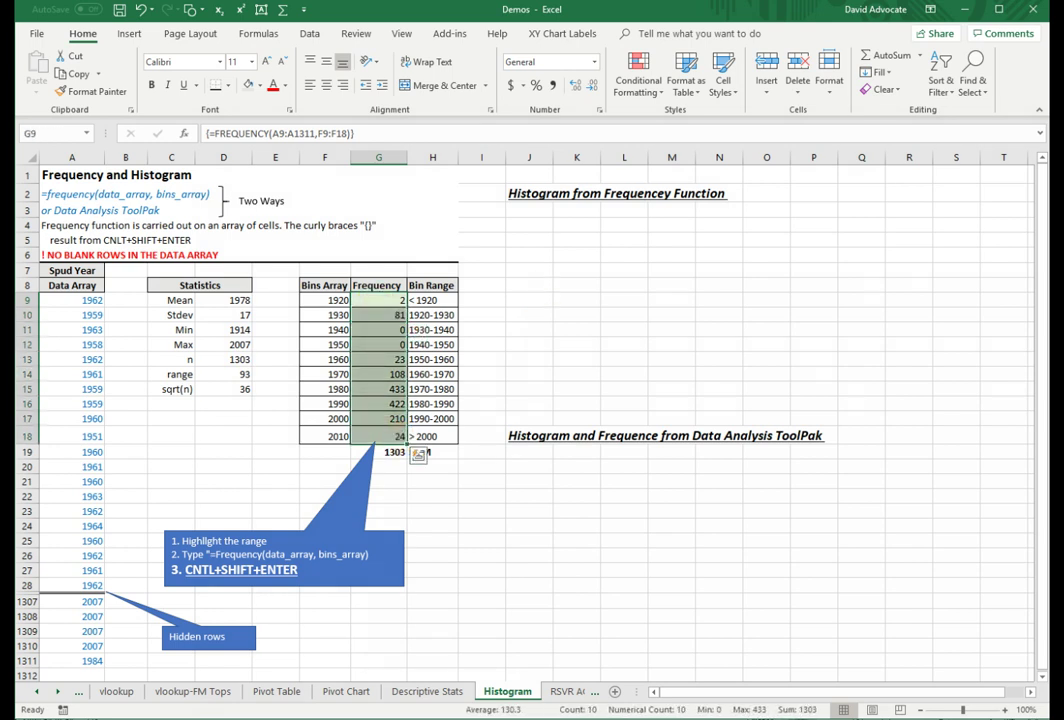
pyautogui.press('Delete')
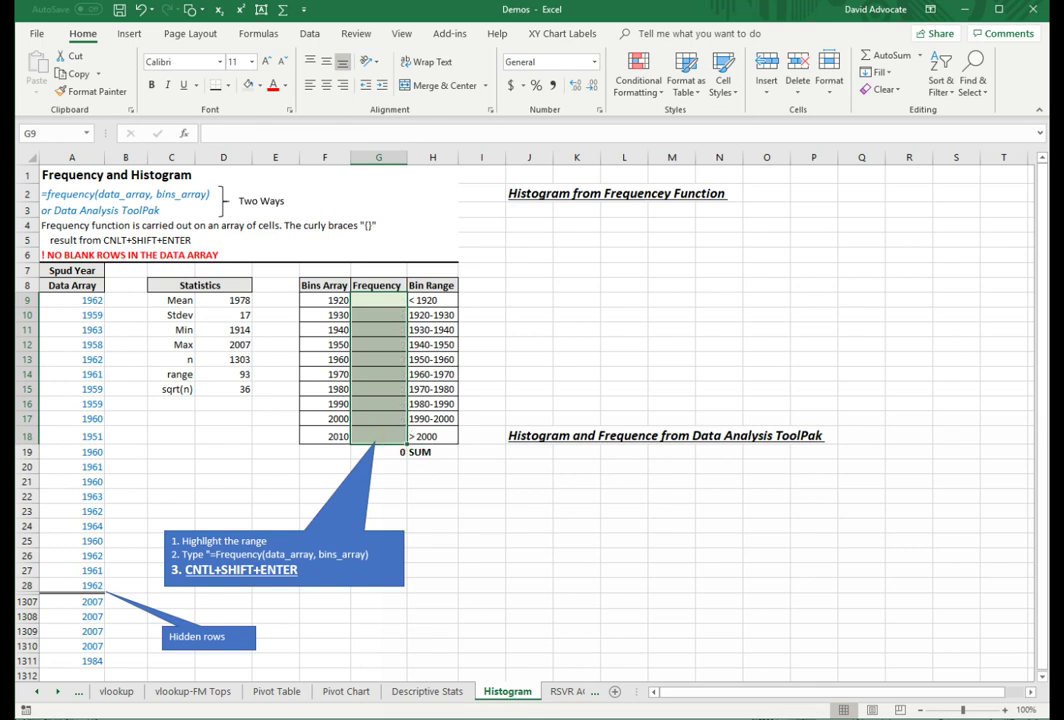
pyautogui.click(576, 373)
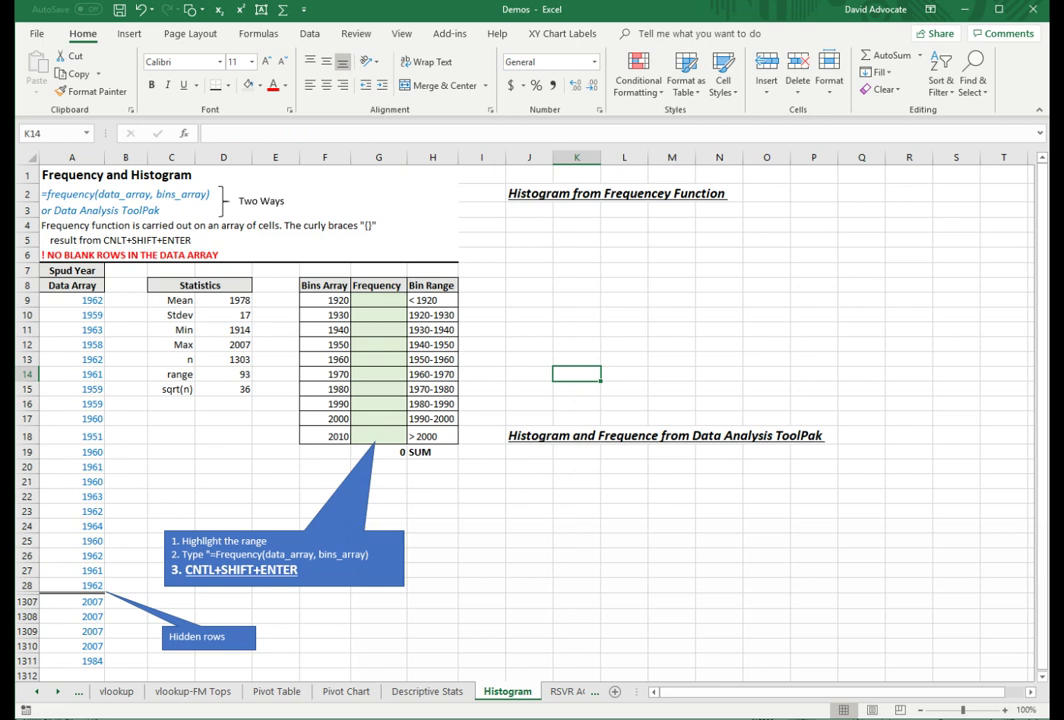
# Enter =FREQUENCY(A9:A1311,F9:F18) as an array formula across the frequency cells G9:G18.
pyautogui.moveTo(378, 300); pyautogui.dragTo(383, 437)
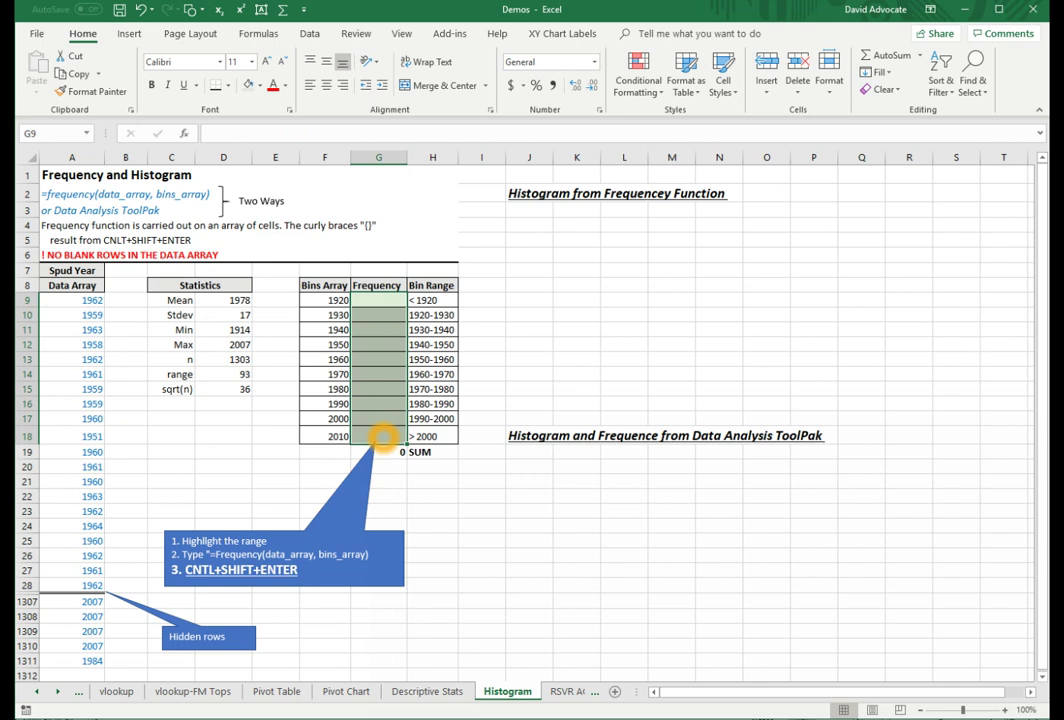
pyautogui.write('=')
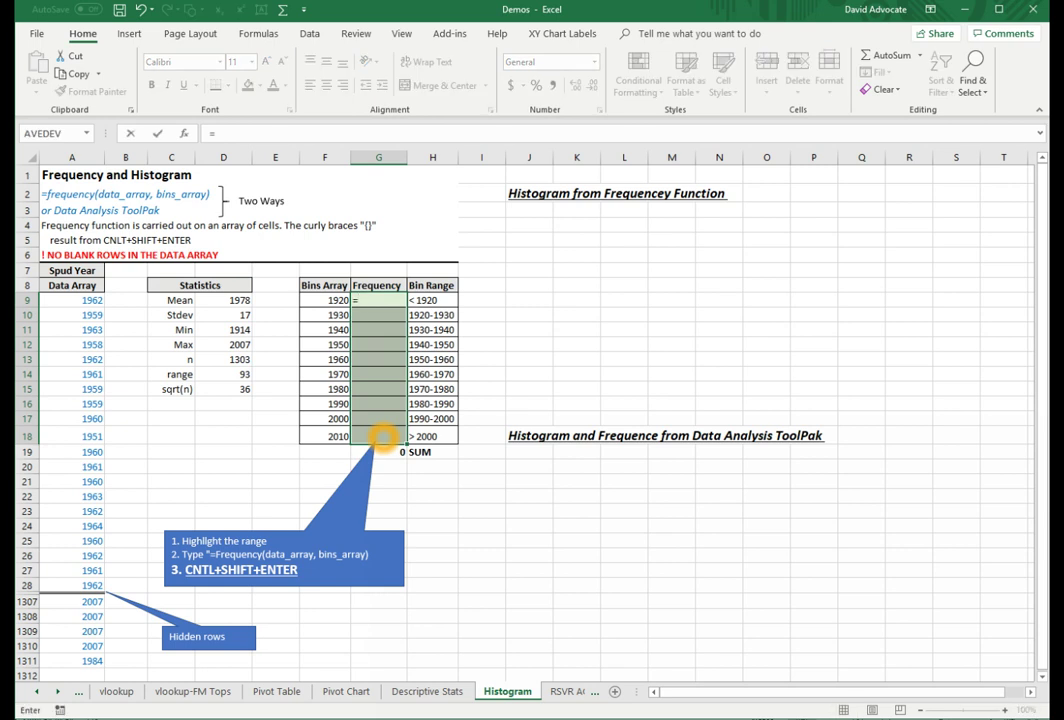
pyautogui.write('F')
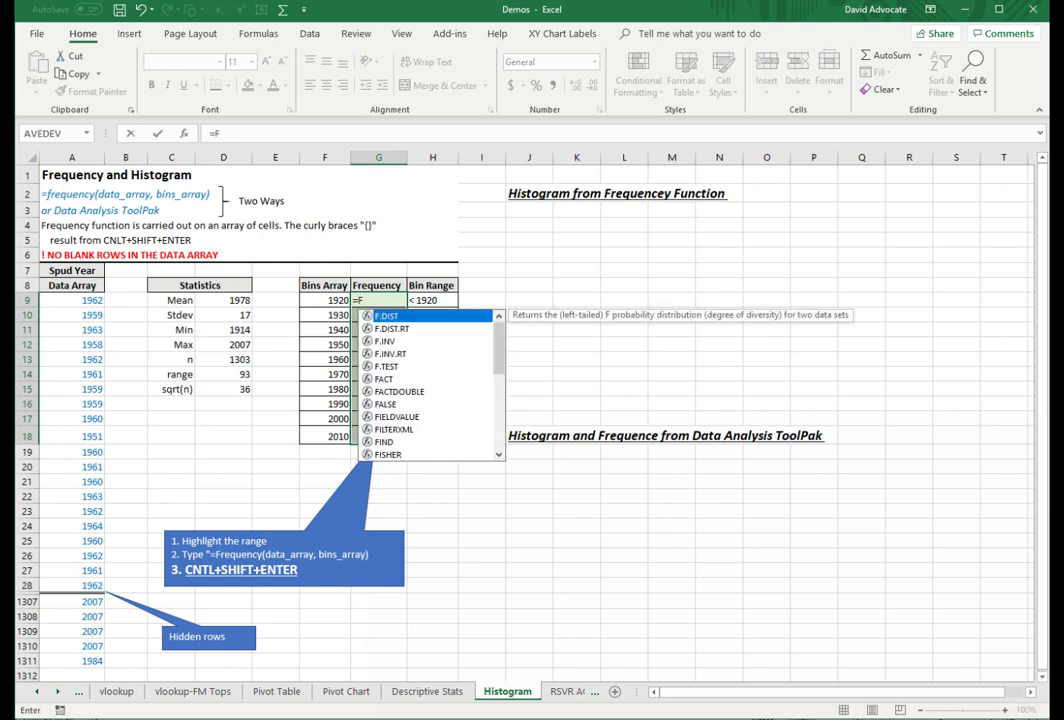
pyautogui.write('r')
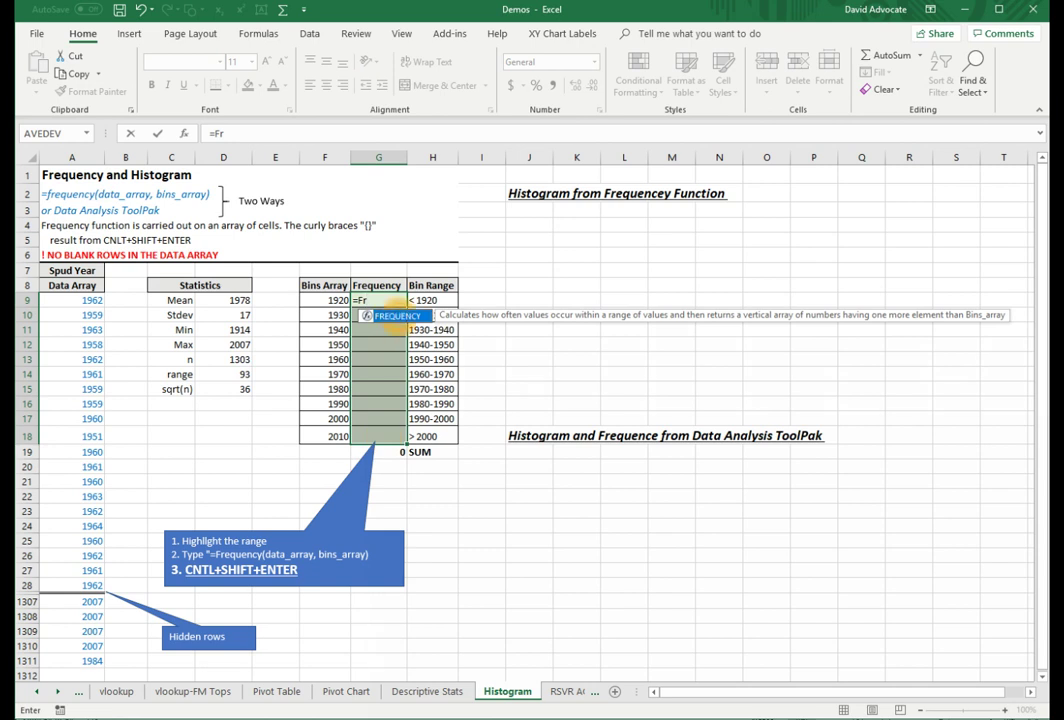
pyautogui.doubleClick(396, 316)
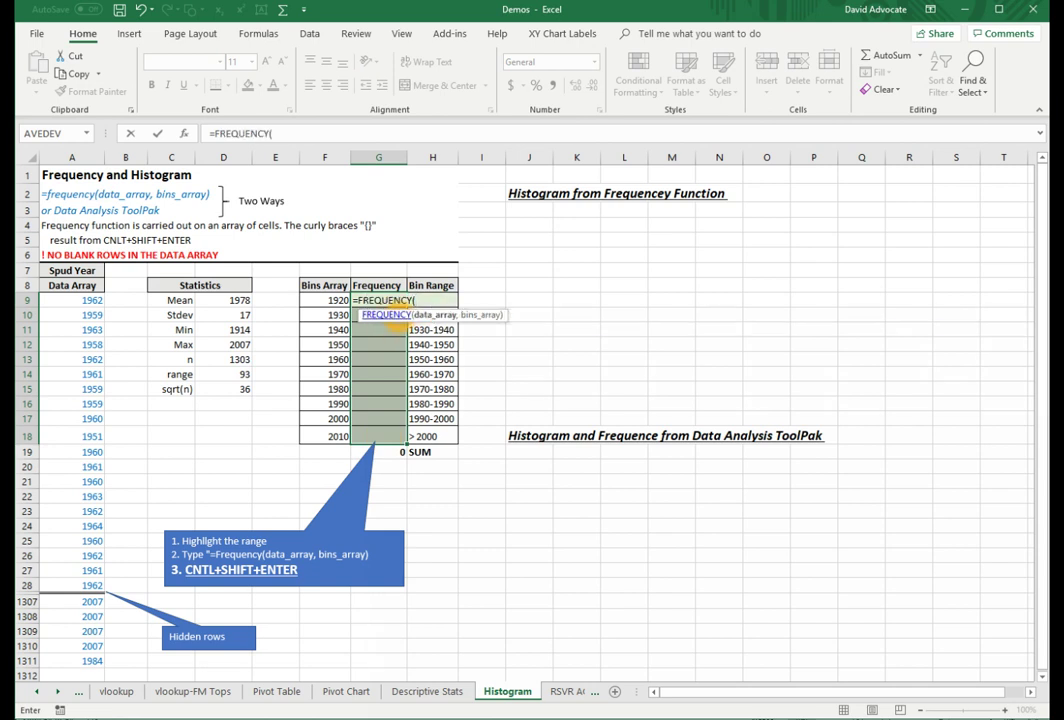
pyautogui.click(60, 307)
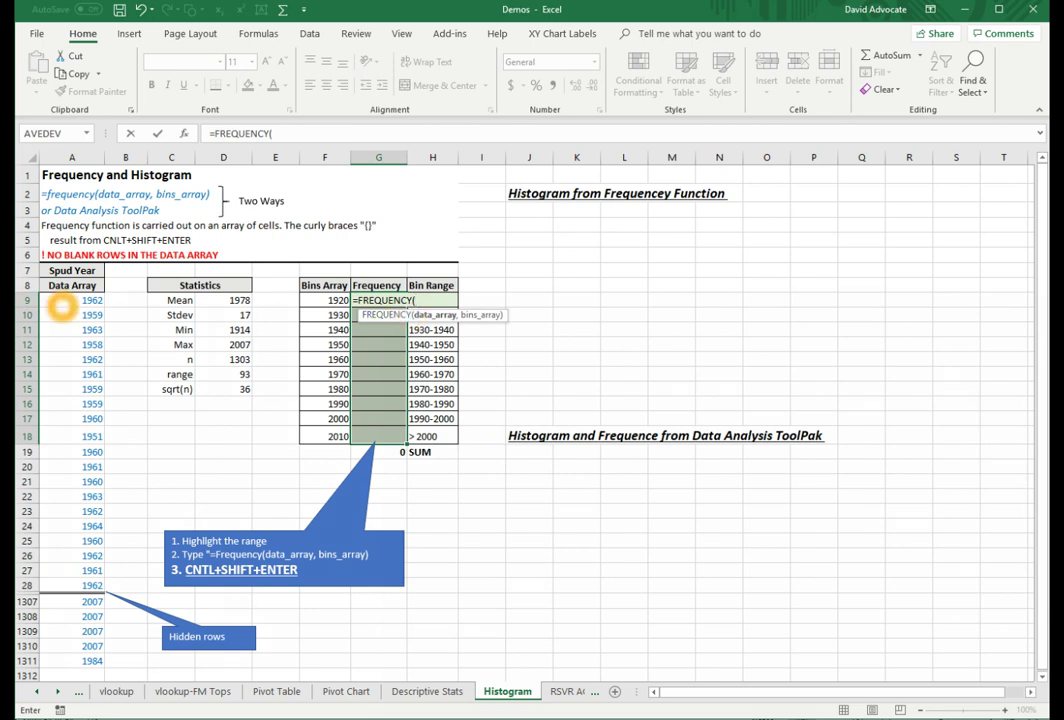
pyautogui.click(62, 303)
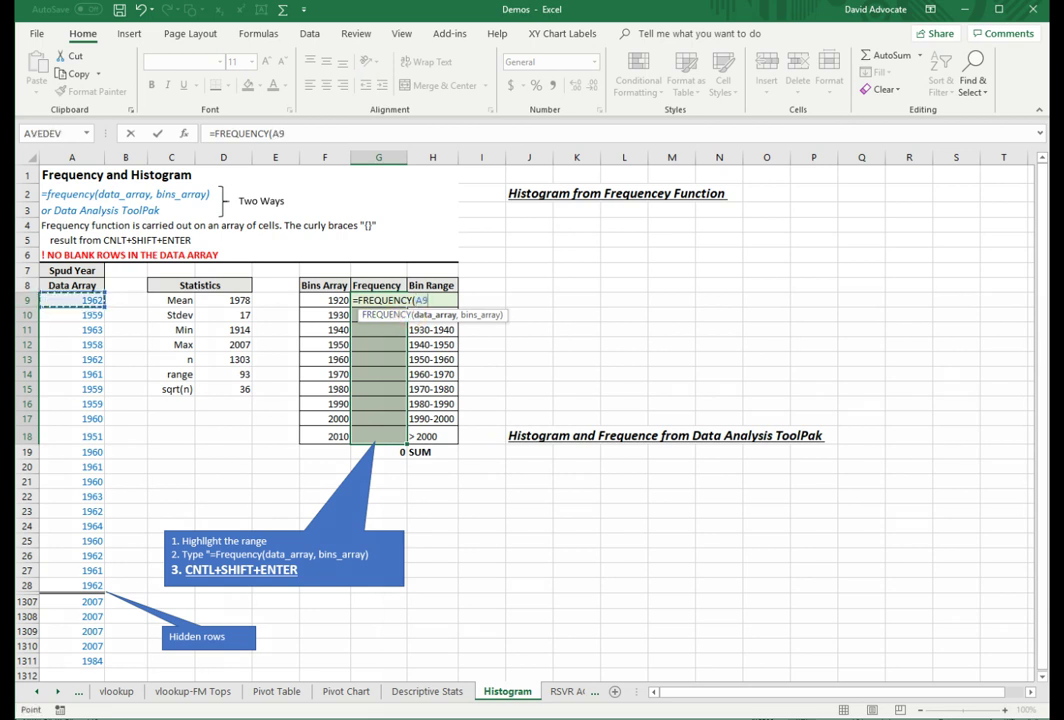
pyautogui.keyDown('shift'); pyautogui.click(88, 658); pyautogui.keyUp('shift')
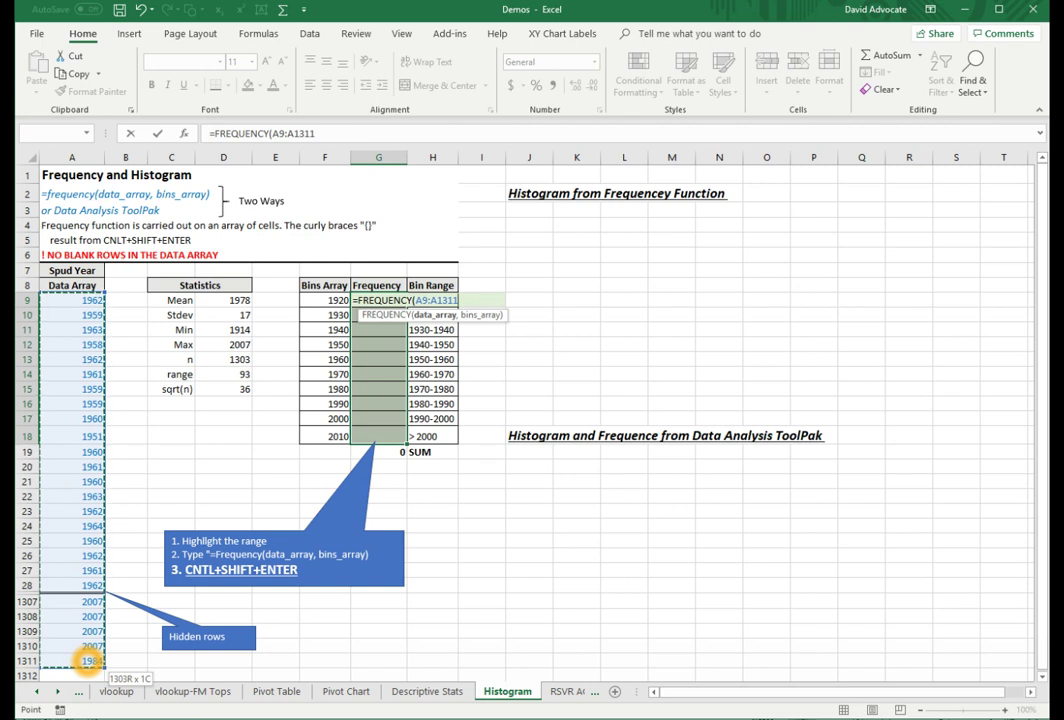
pyautogui.write(',')
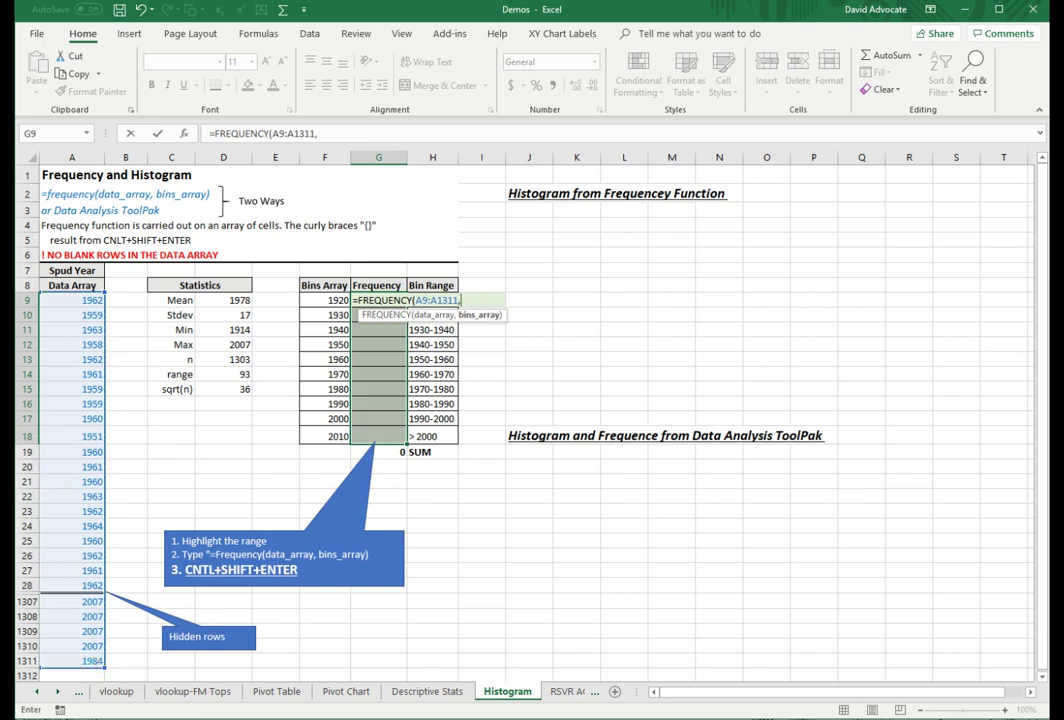
pyautogui.moveTo(335, 300); pyautogui.dragTo(341, 436)
pyautogui.write(')')
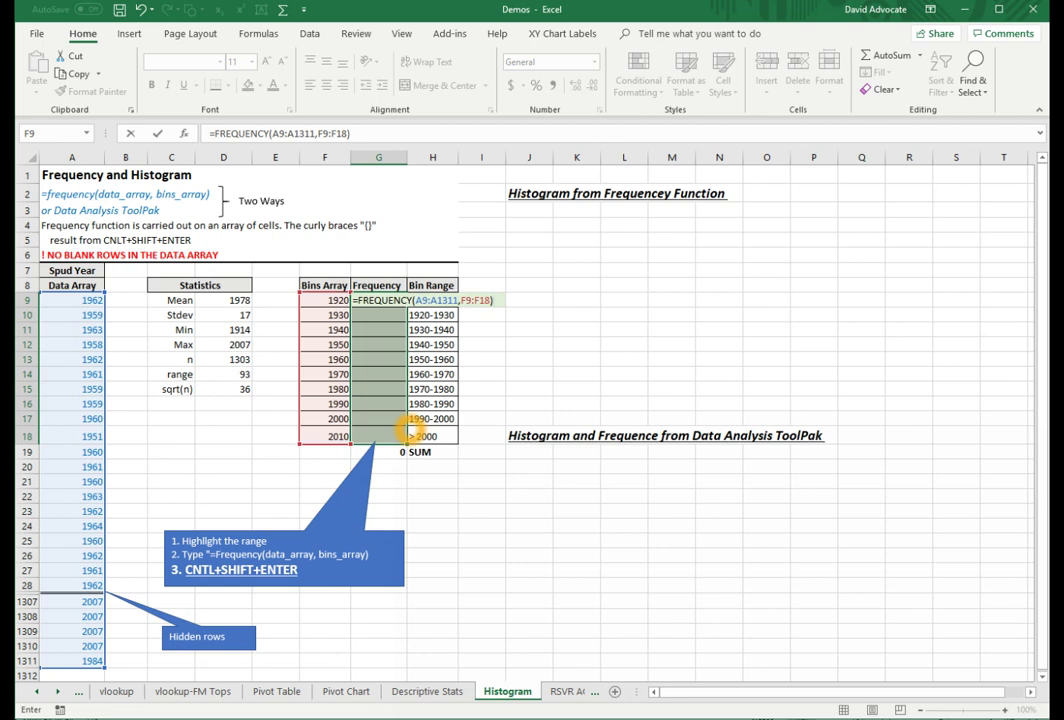
pyautogui.hotkey('ctrl', 'shift', 'Return')
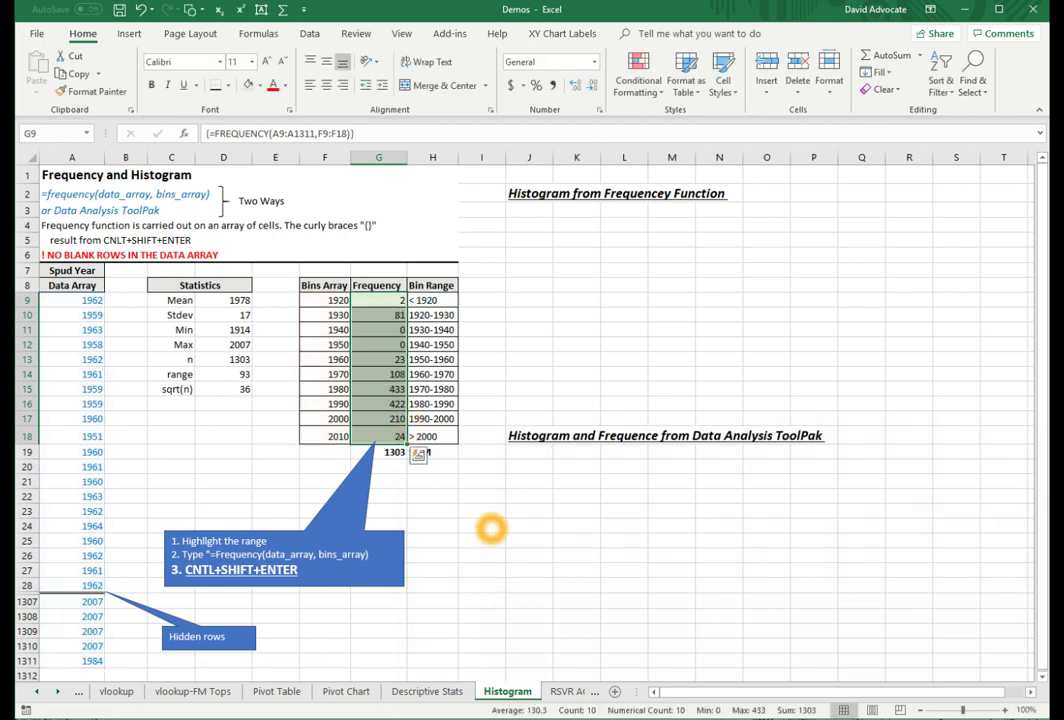
pyautogui.click(490, 526)
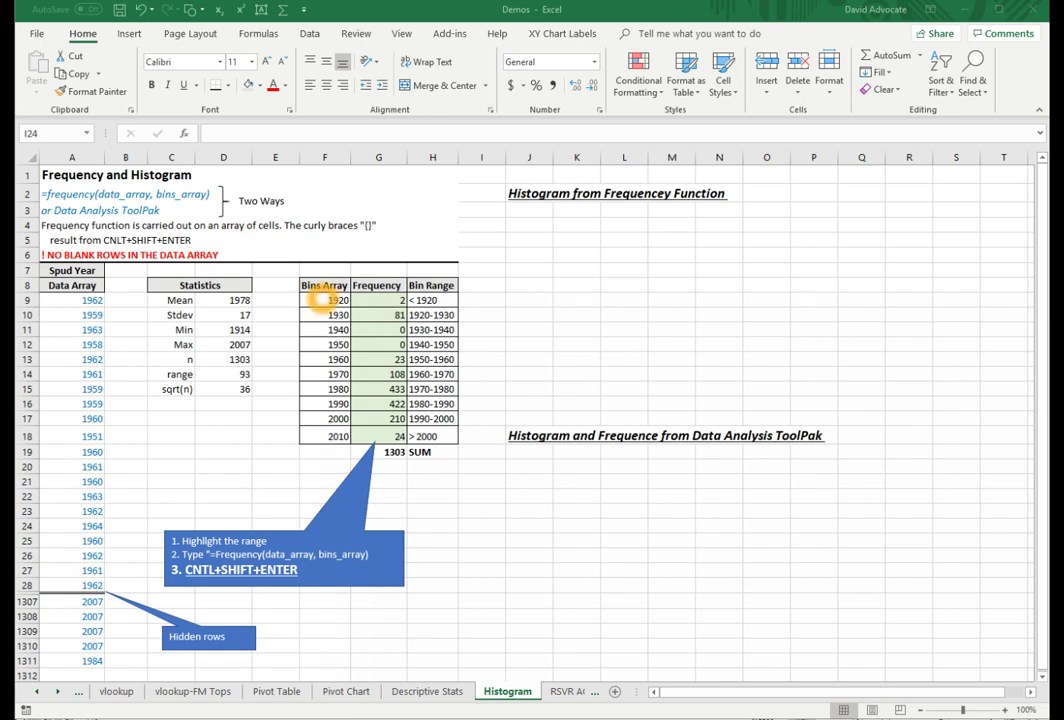
# Insert a clustered column chart of the bins and frequencies in F9:G18 and place it beneath the "Histogram from Frequencey Function" heading.
pyautogui.moveTo(315, 300); pyautogui.dragTo(400, 436)
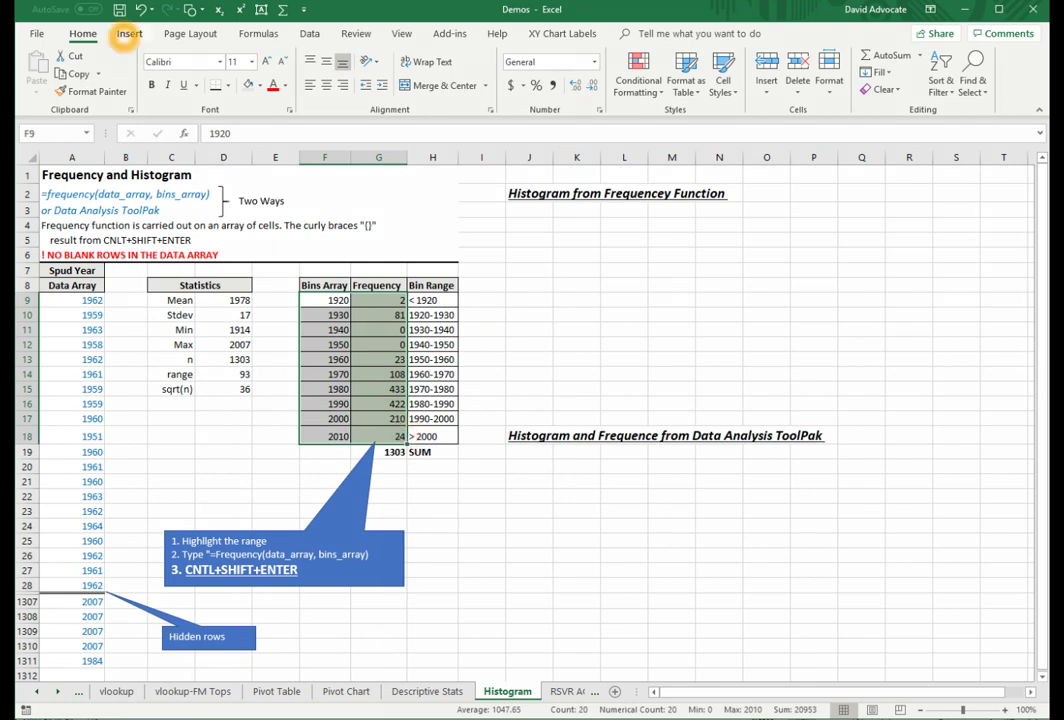
pyautogui.click(128, 33)
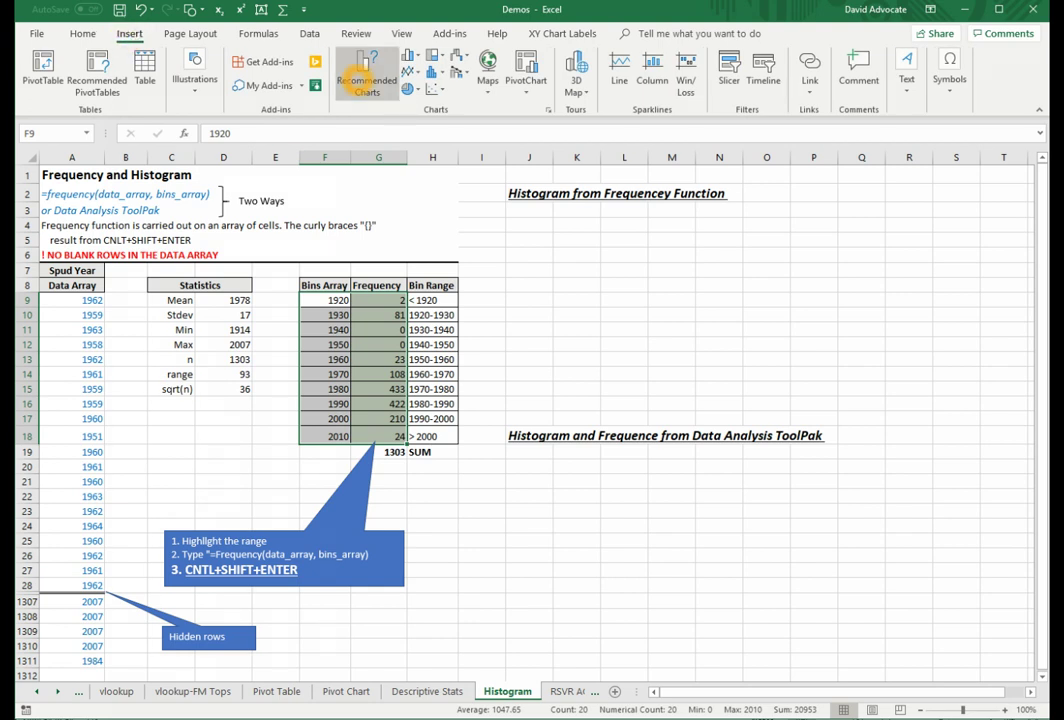
pyautogui.click(365, 82)
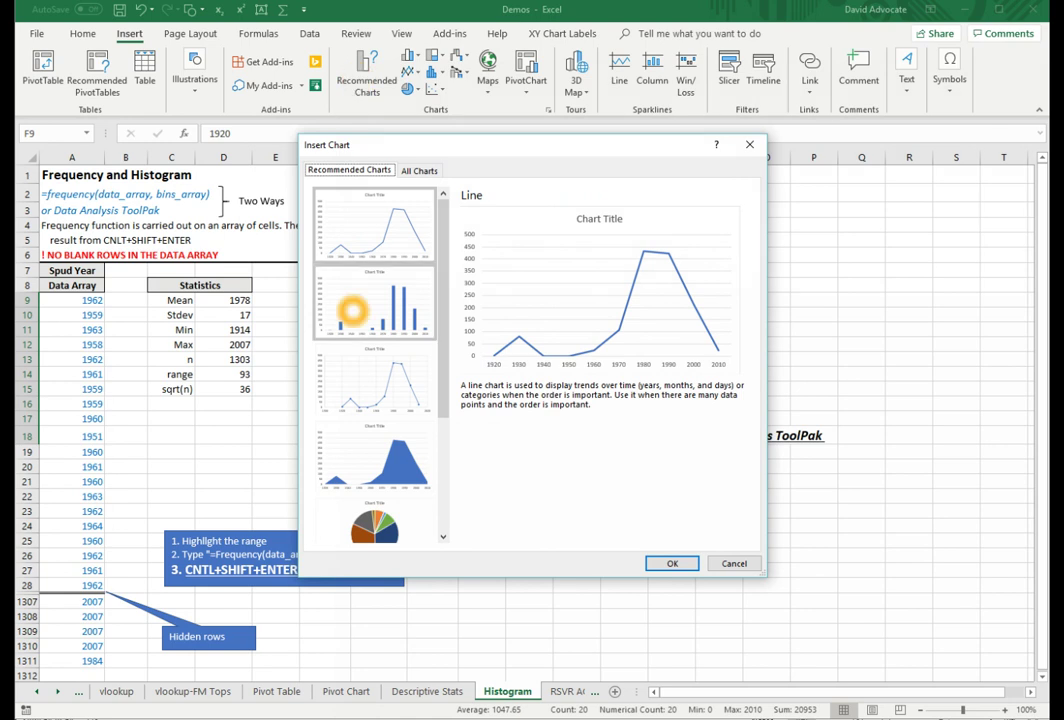
pyautogui.click(353, 311)
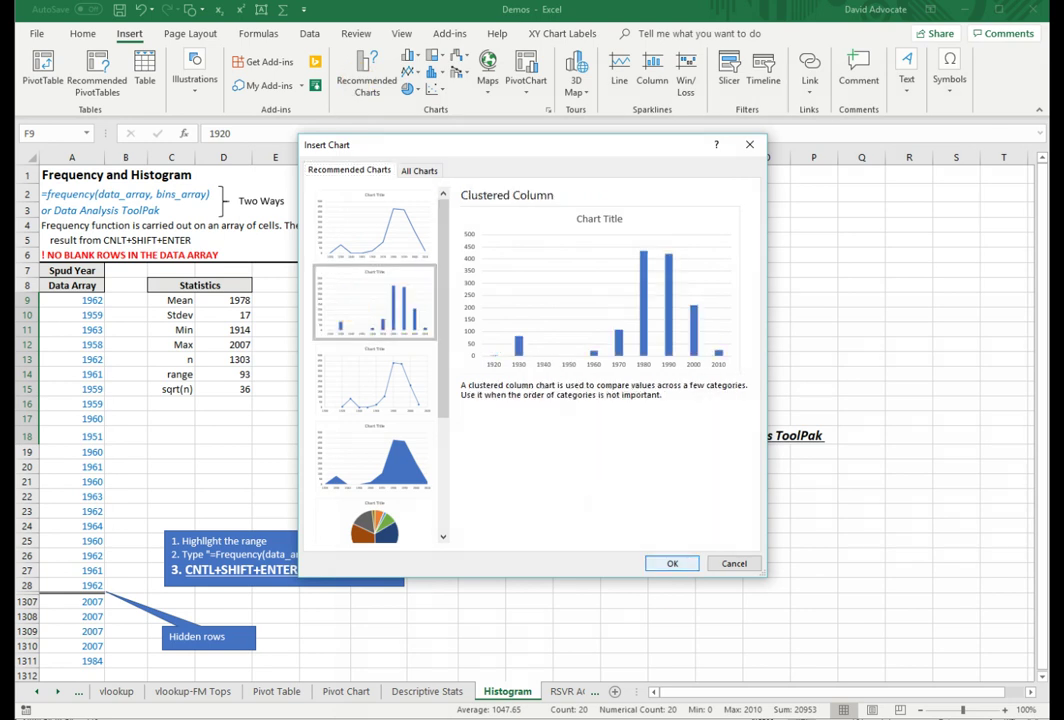
pyautogui.click(674, 562)
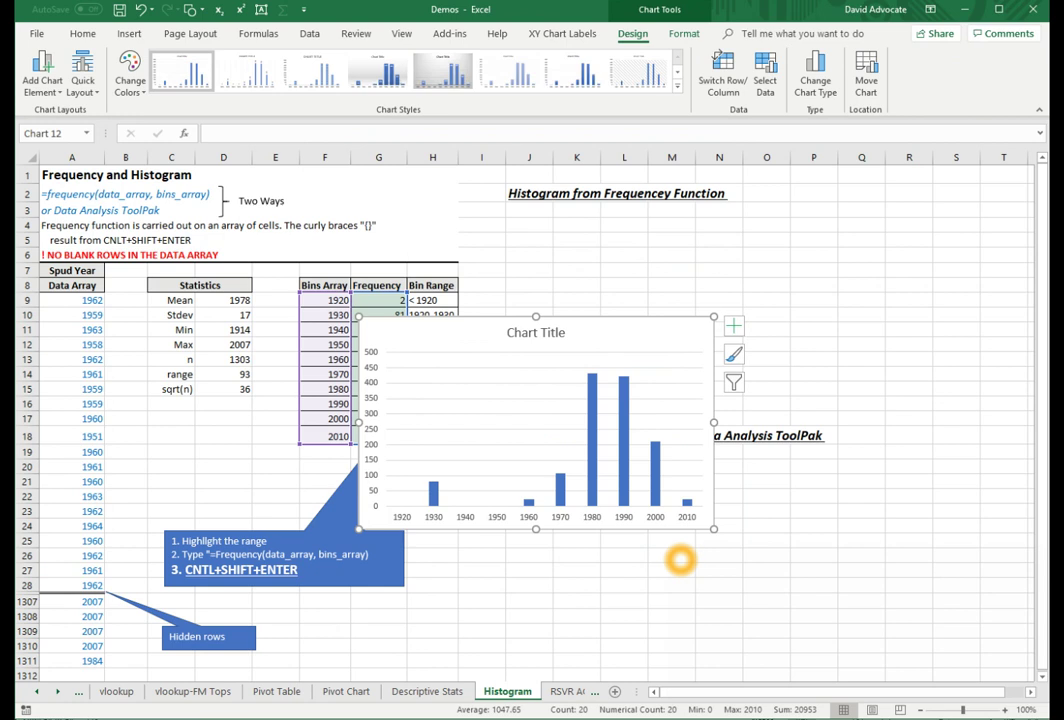
pyautogui.moveTo(573, 323)
pyautogui.mouseDown()
pyautogui.moveTo(644, 204)
pyautogui.moveTo(683, 213)
pyautogui.mouseUp()
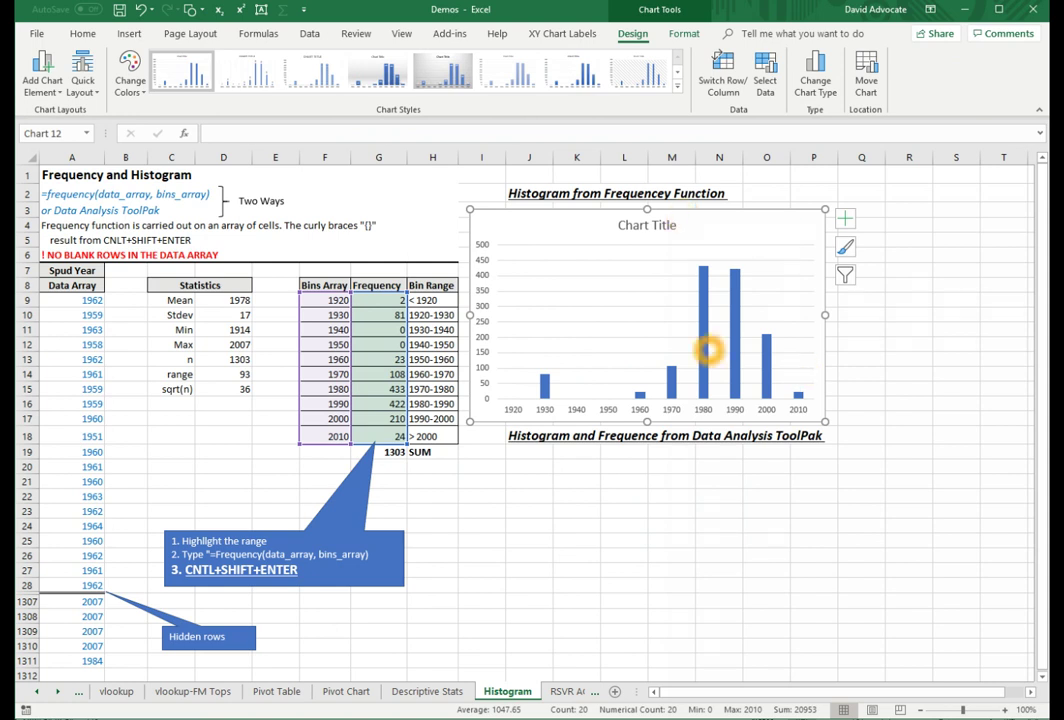
# Apply the chart style with the dark grey gradient background and blue columns to the frequency chart.
pyautogui.moveTo(738, 355)
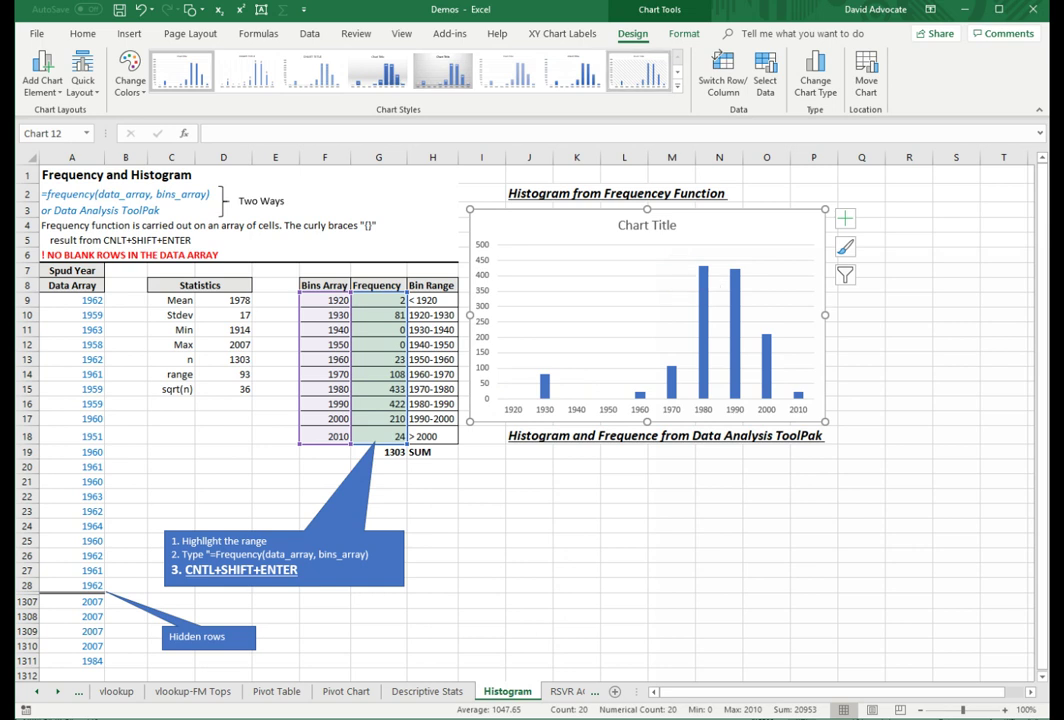
pyautogui.click(677, 86)
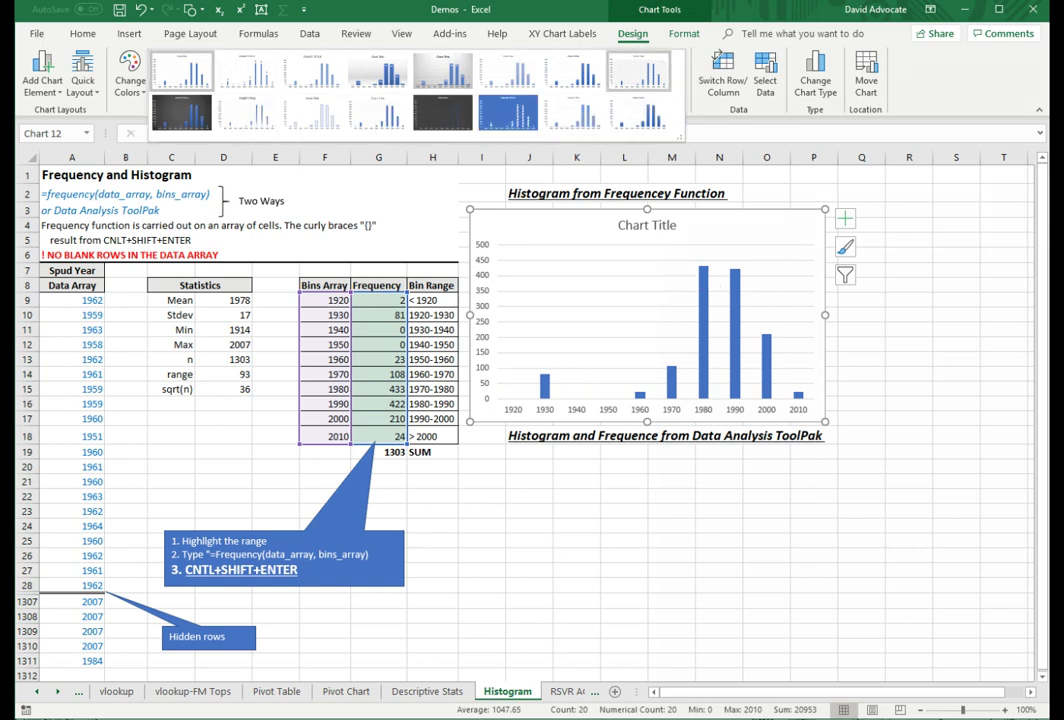
pyautogui.click(196, 112)
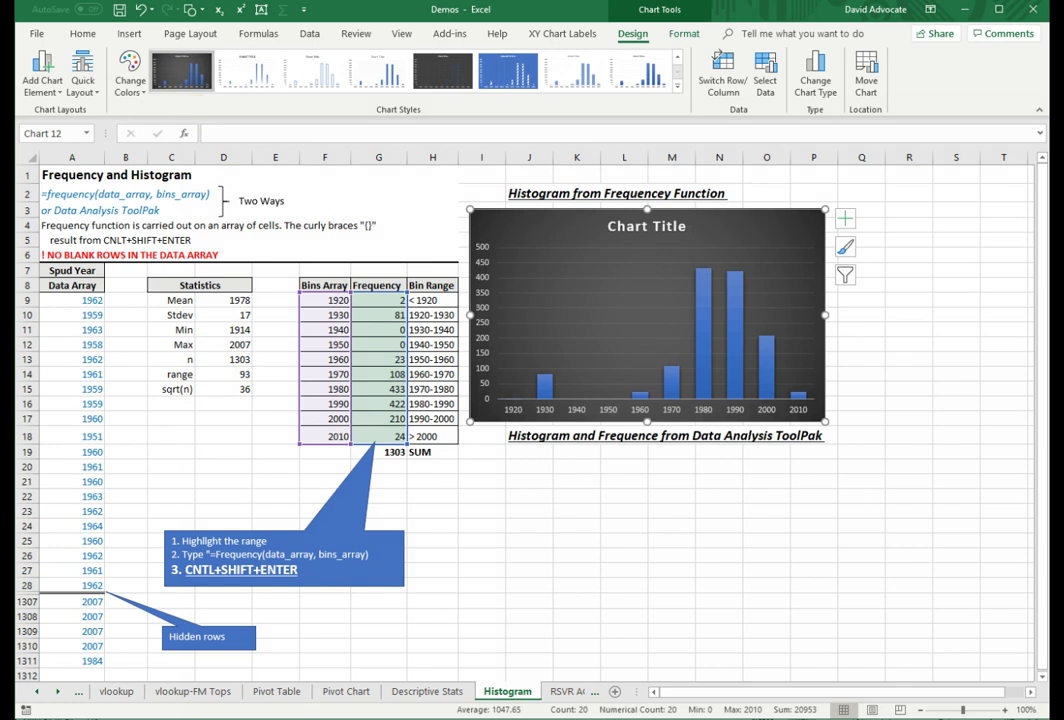
# Add data labels showing the counts above the chart's column series.
pyautogui.click(703, 326)
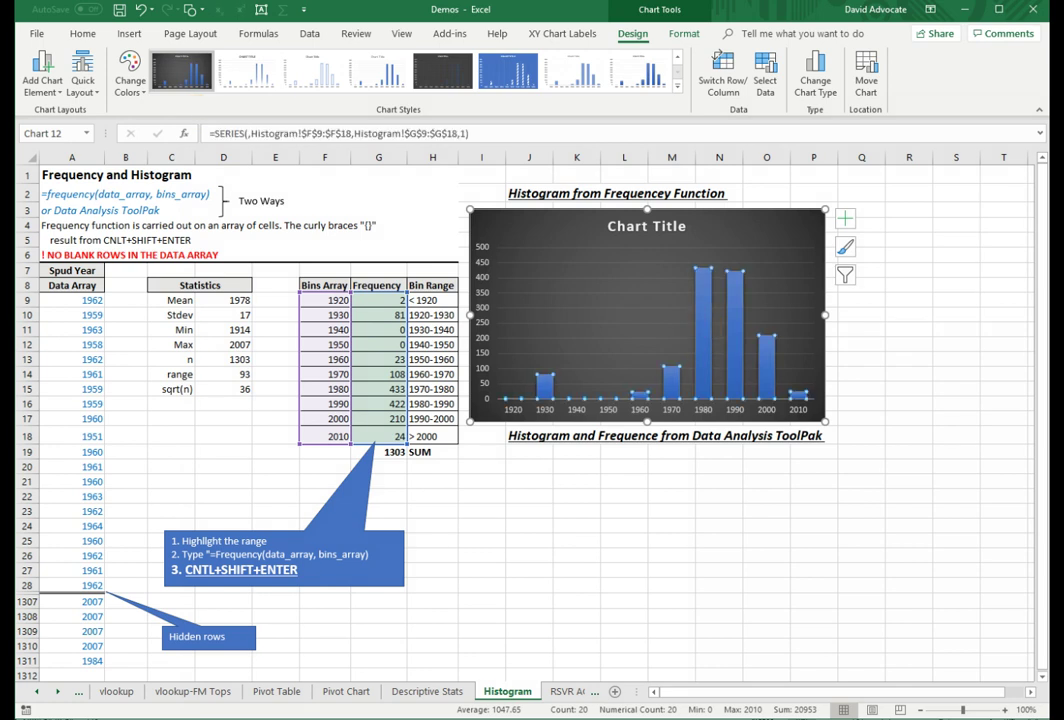
pyautogui.rightClick(698, 326)
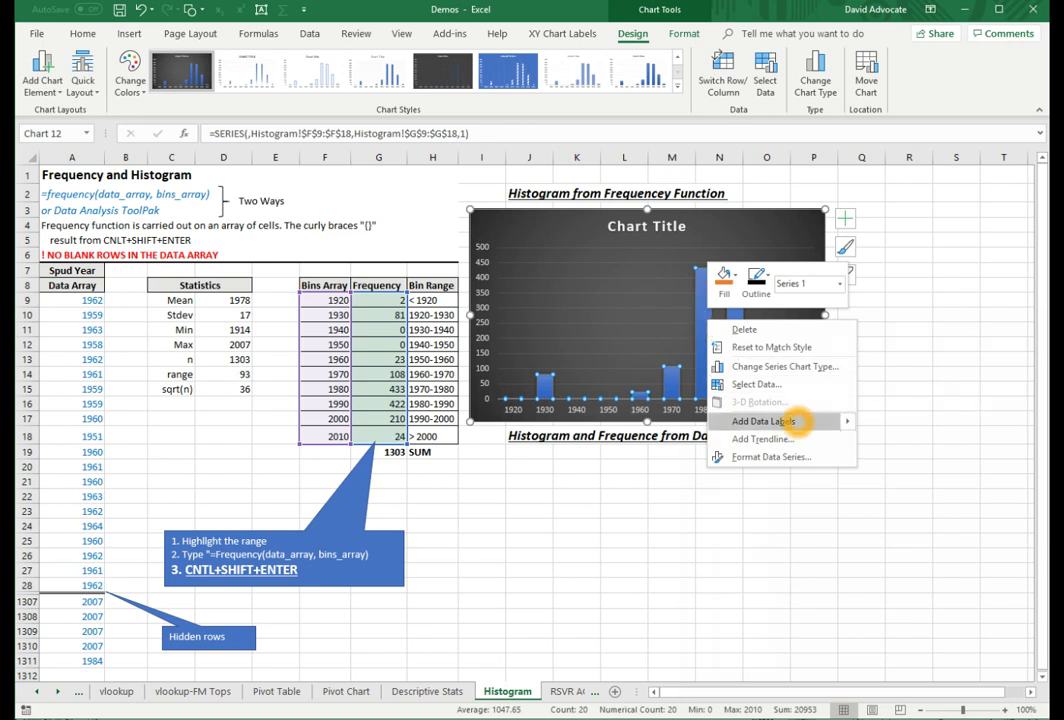
pyautogui.moveTo(790, 421)
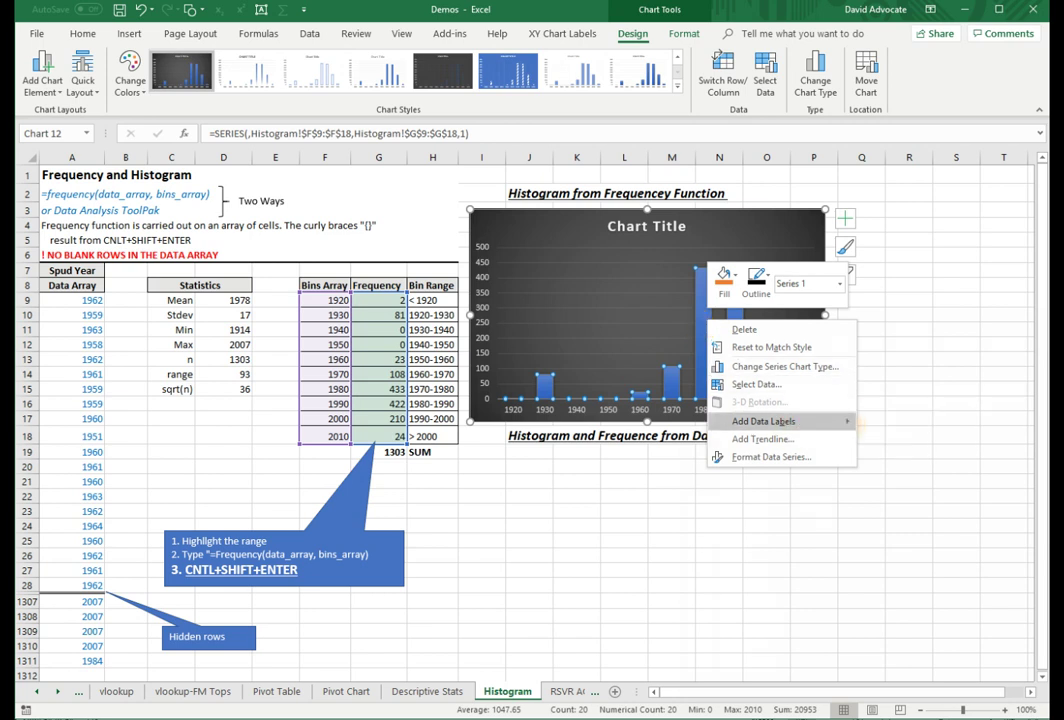
pyautogui.click(881, 425)
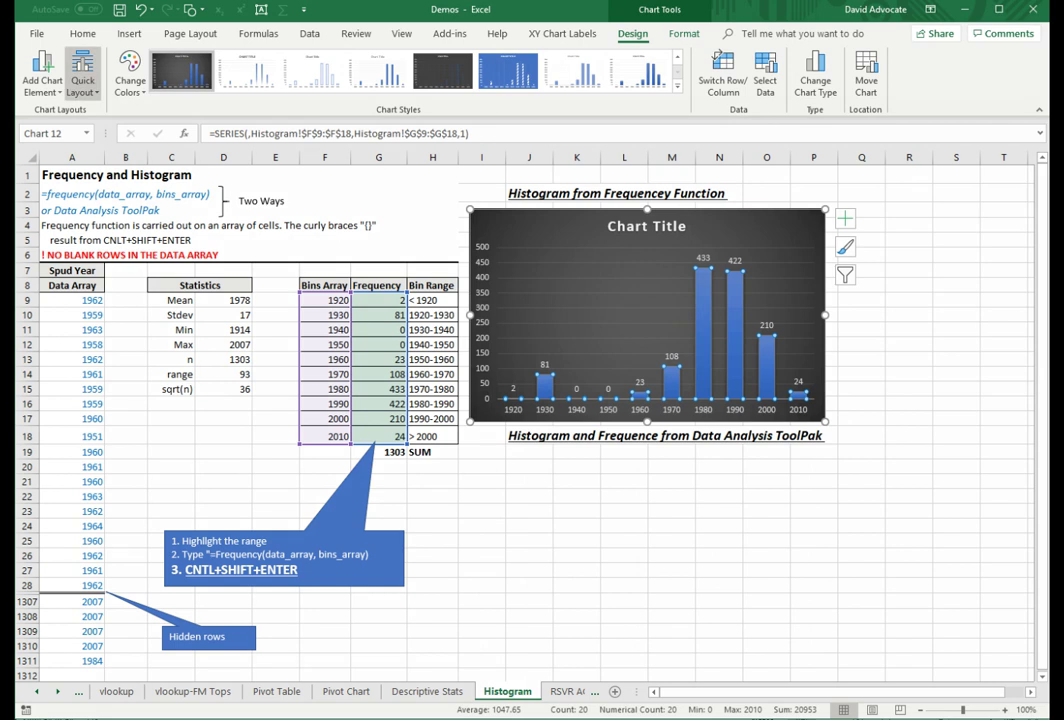
# Apply the quick layout with a chart title, both axis titles and a legend beside the plot to the frequency chart.
pyautogui.click(84, 84)
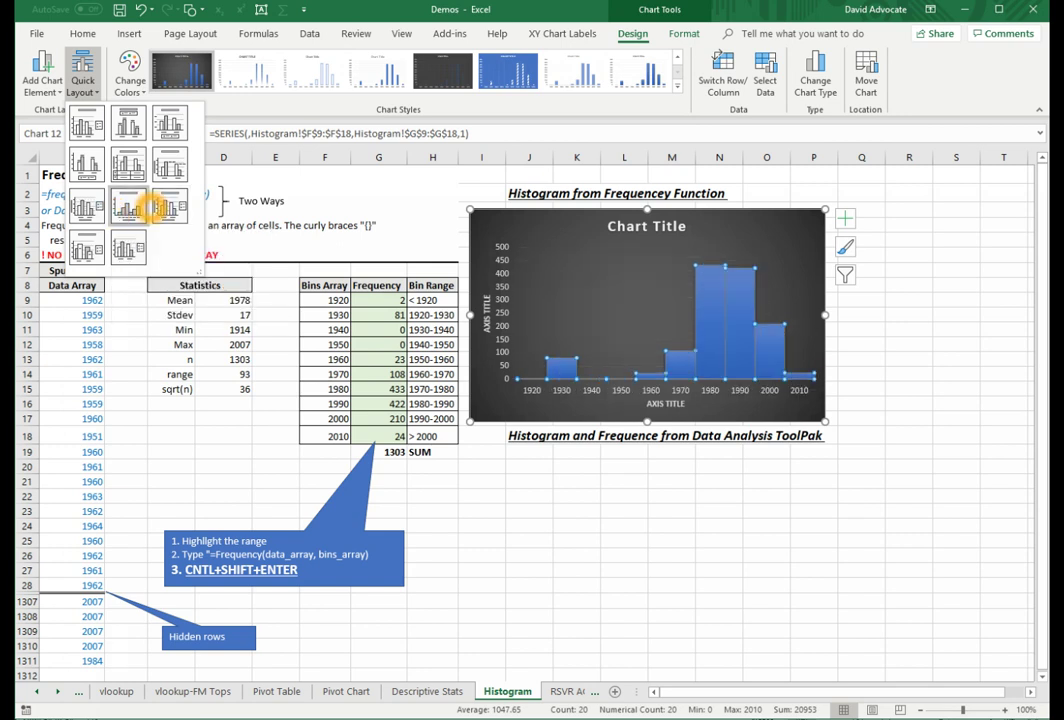
pyautogui.click(160, 202)
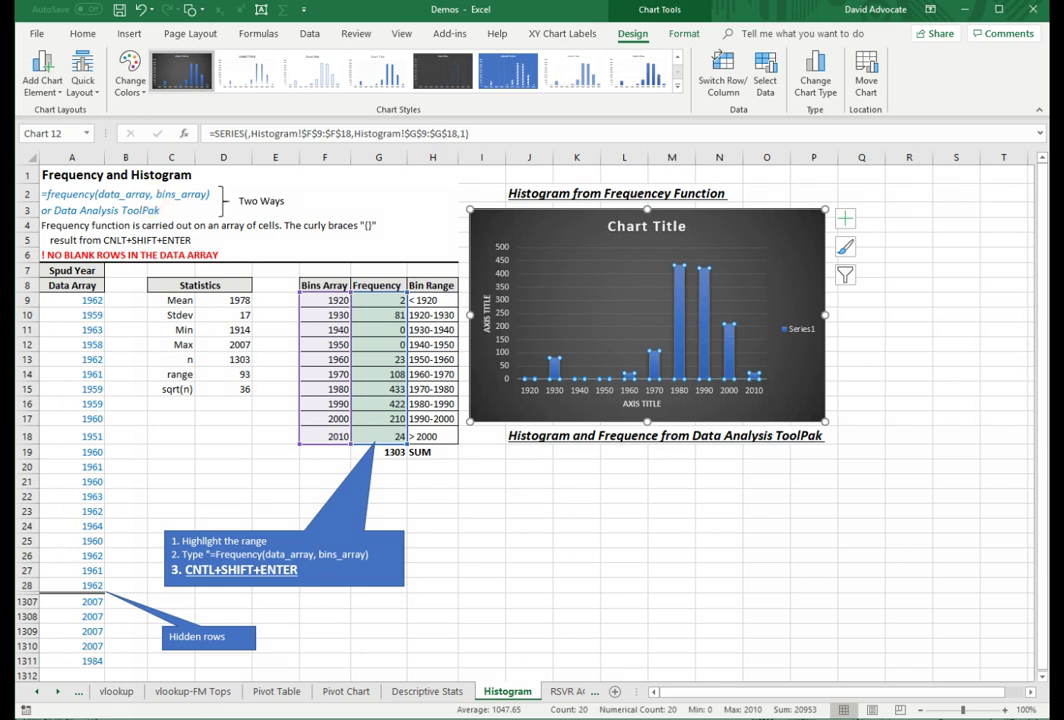
# Replace the chart's horizontal axis title with "SPUD YEAR".
pyautogui.click(632, 404)
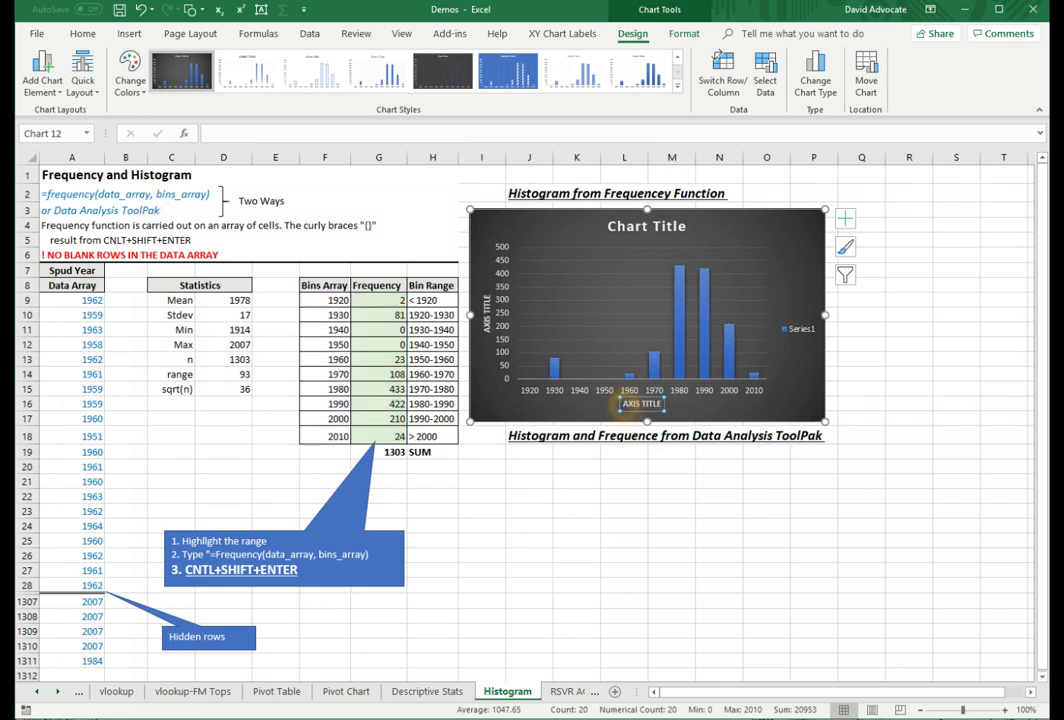
pyautogui.doubleClick(640, 404)
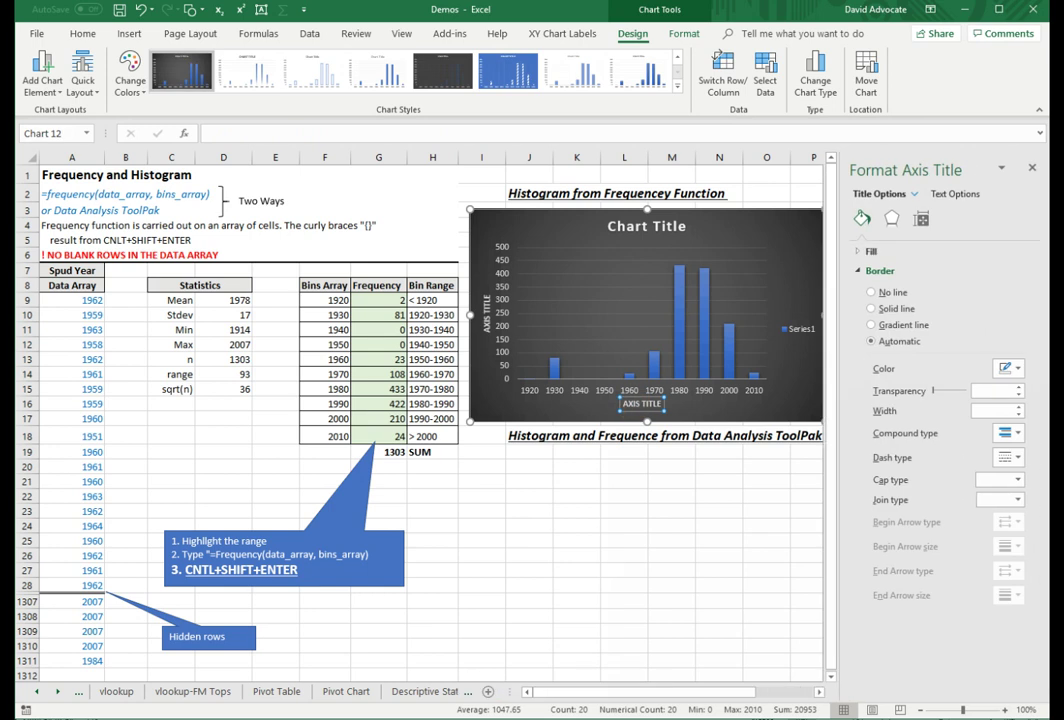
pyautogui.moveTo(662, 404); pyautogui.dragTo(616, 398)
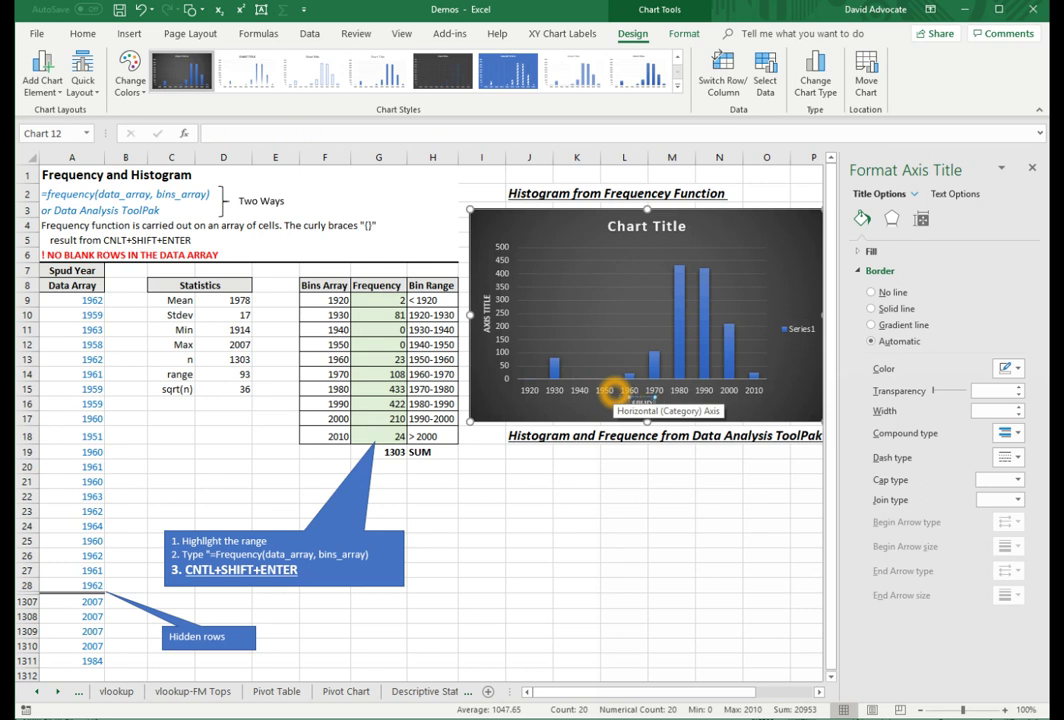
# Replace the chart's vertical axis title with "FREQ".
pyautogui.click(487, 376)
pyautogui.click(488, 322)
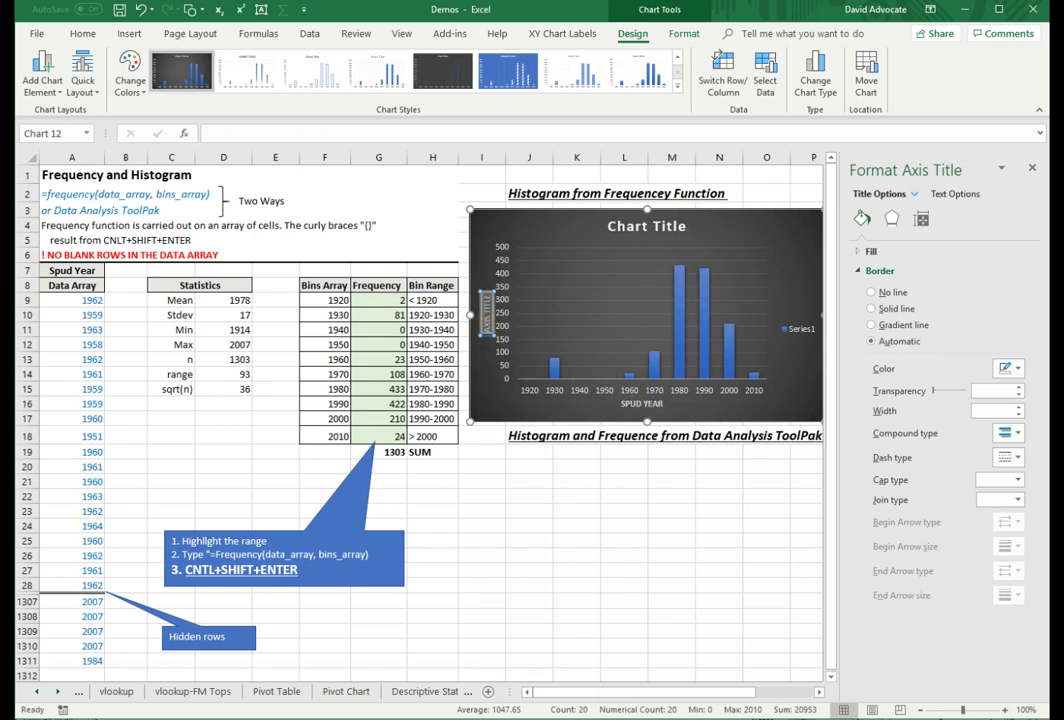
pyautogui.tripleClick(489, 327)
pyautogui.press('Delete')
pyautogui.write('FREQ')
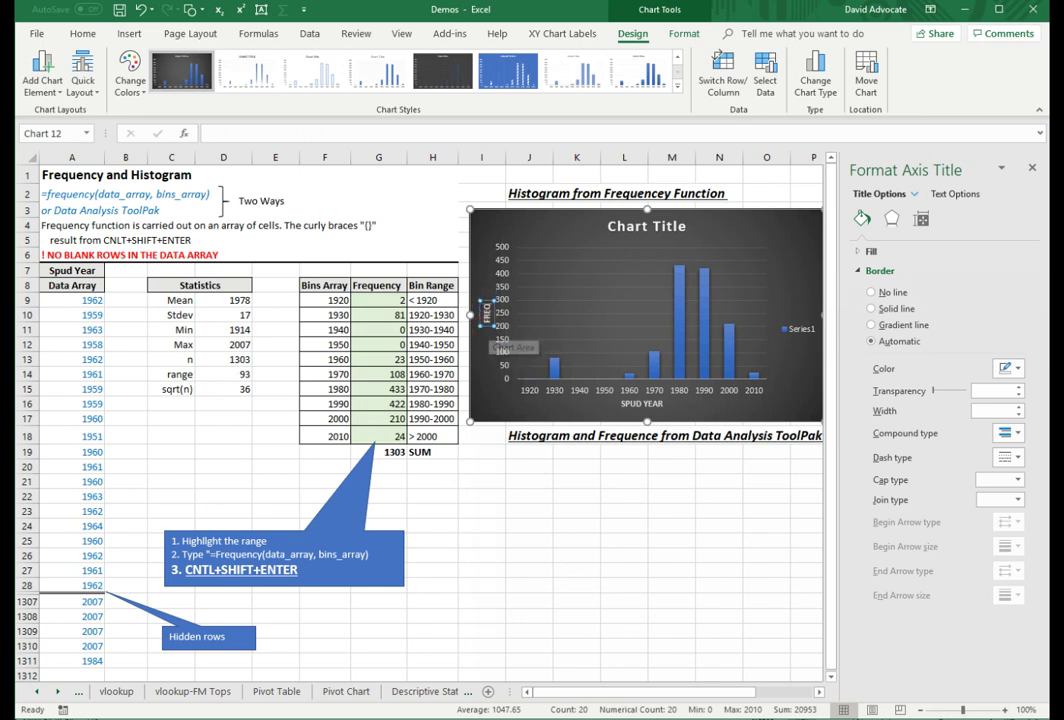
# Replace the placeholder chart title with "Spud Year".
pyautogui.click(603, 224)
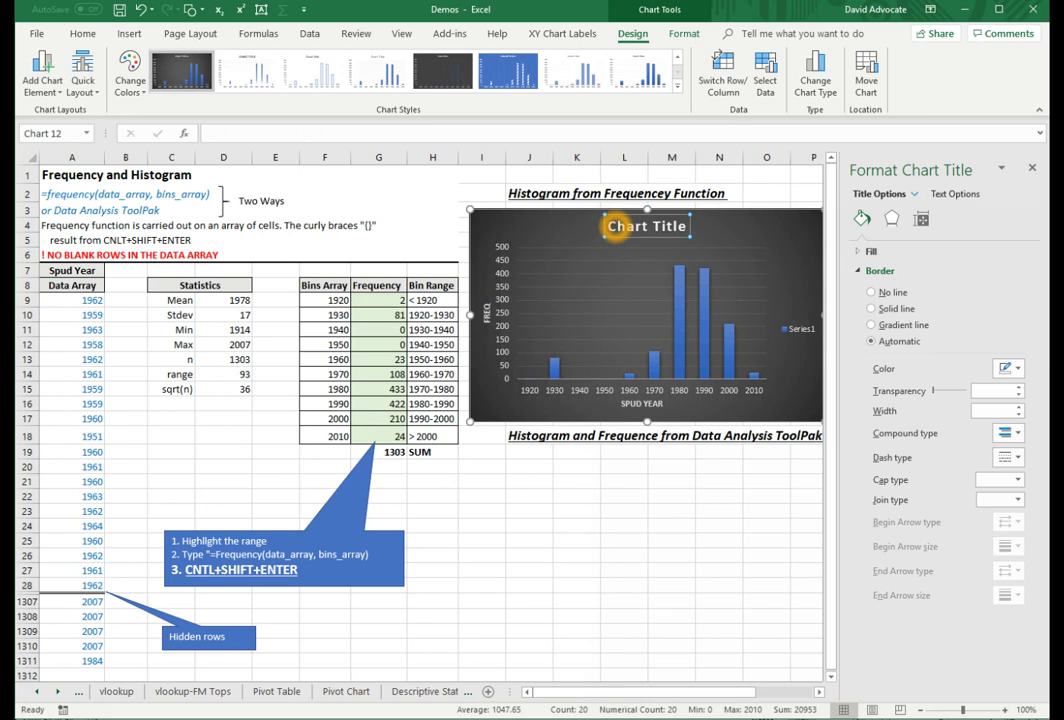
pyautogui.moveTo(605, 226); pyautogui.dragTo(698, 228)
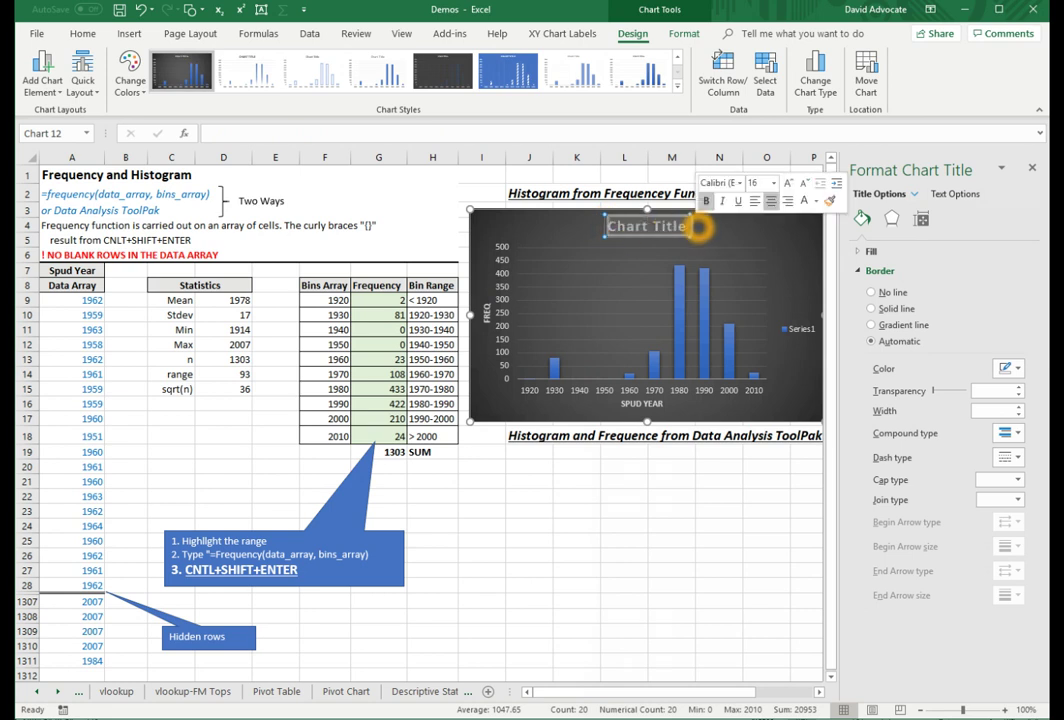
pyautogui.write('Spud Year')
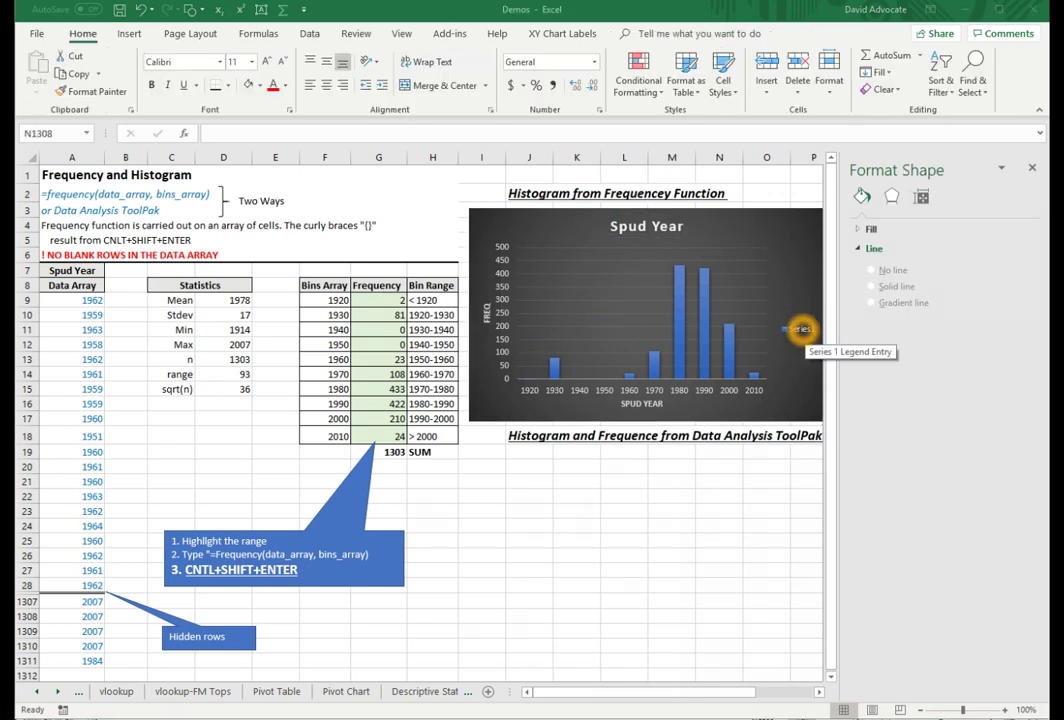
# Delete the Series1 legend from the Spud Year chart.
pyautogui.click(800, 329)
pyautogui.click(800, 329)
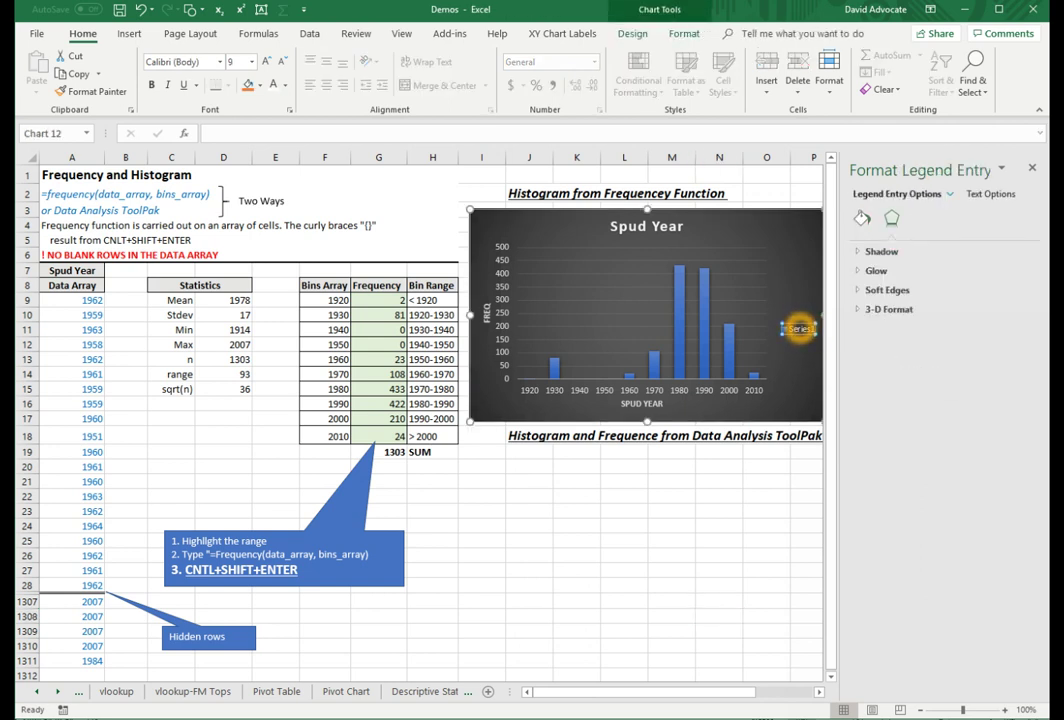
pyautogui.press('Delete')
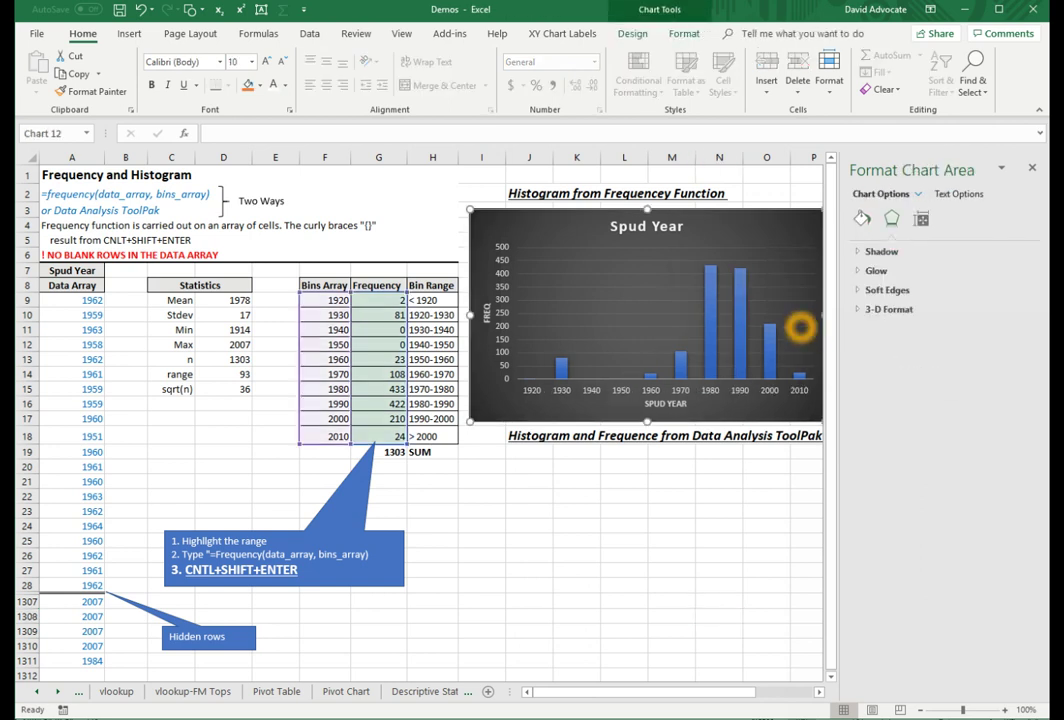
# Set the column series' gap width to 46% and show the counts as data labels above the columns.
pyautogui.moveTo(741, 333)
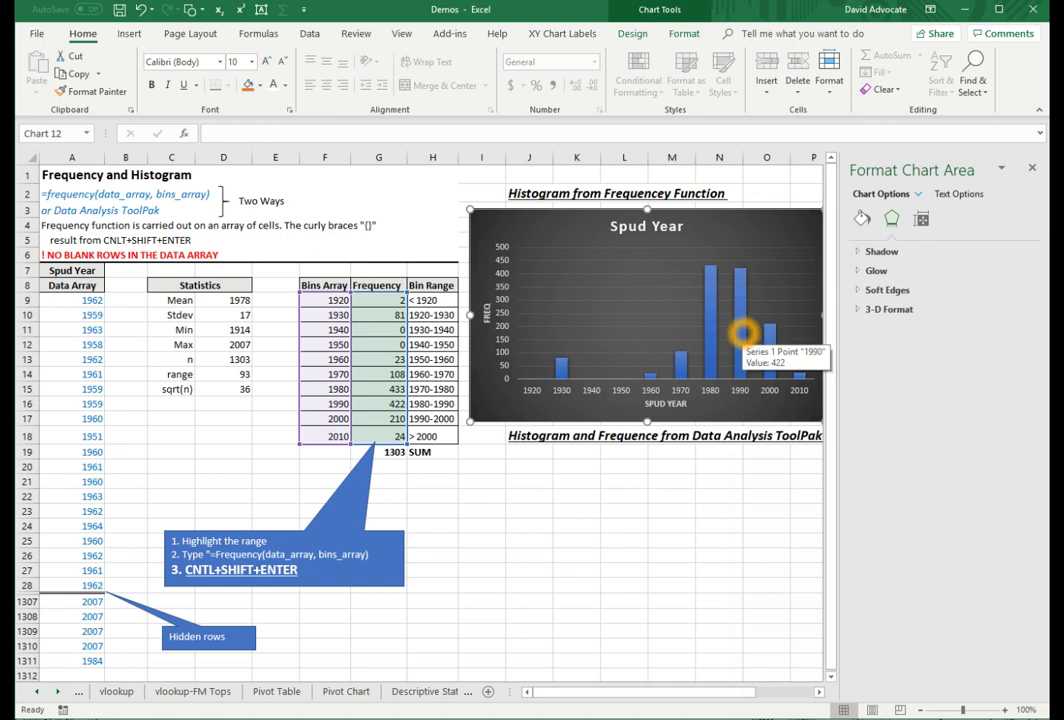
pyautogui.click(741, 333)
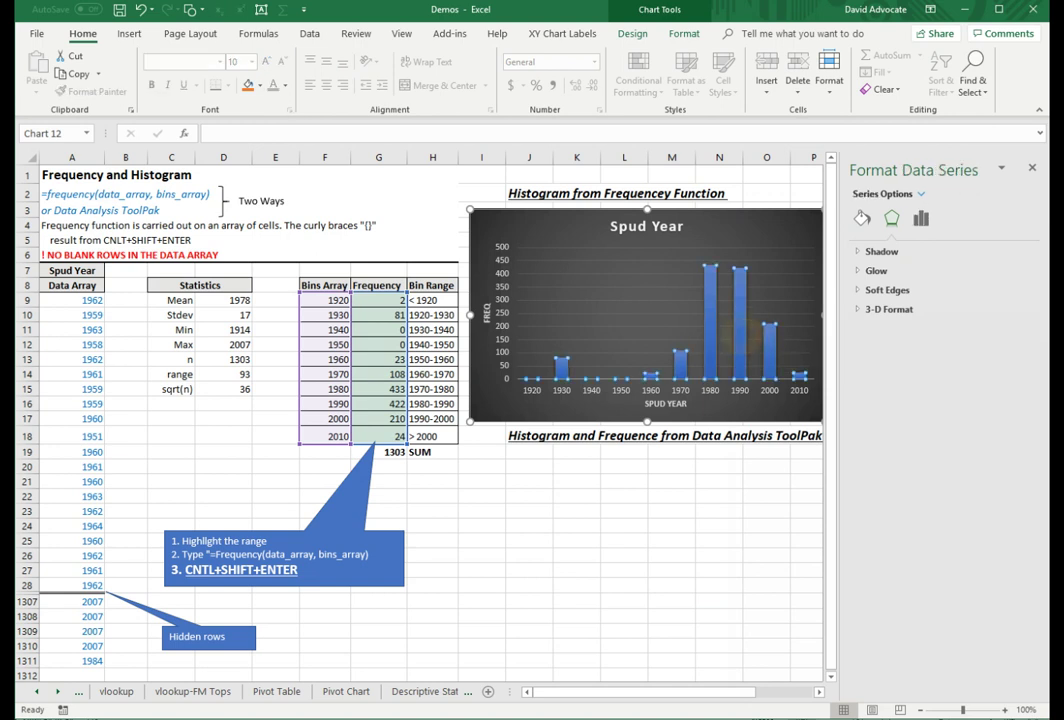
pyautogui.click(632, 33)
pyautogui.click(920, 218)
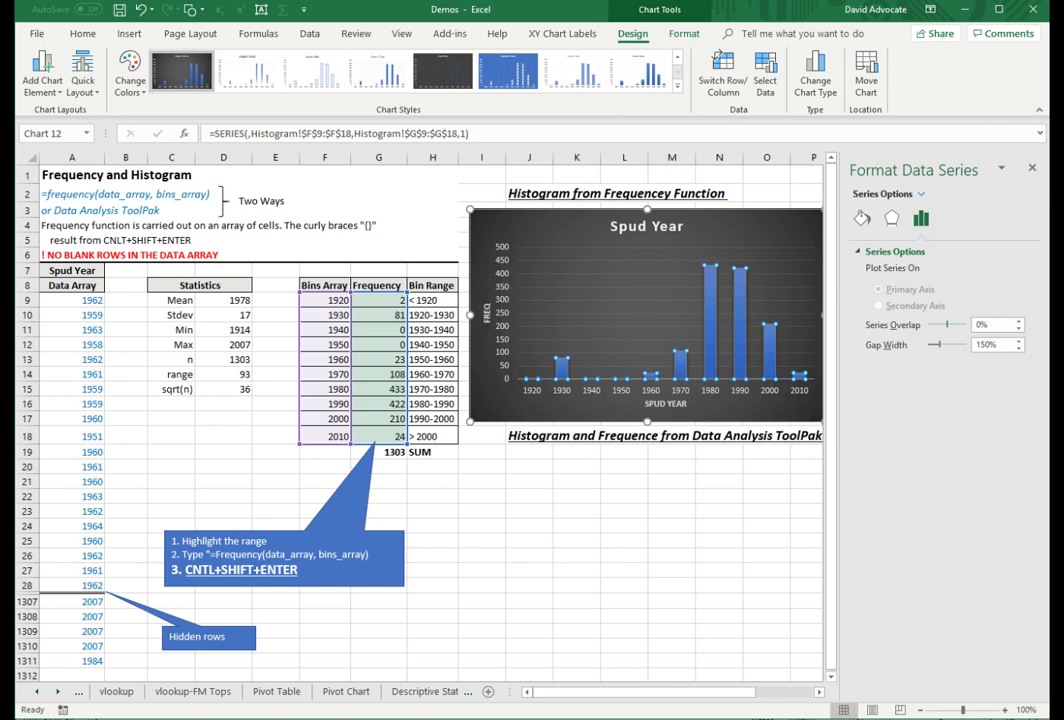
pyautogui.moveTo(938, 344); pyautogui.dragTo(931, 344)
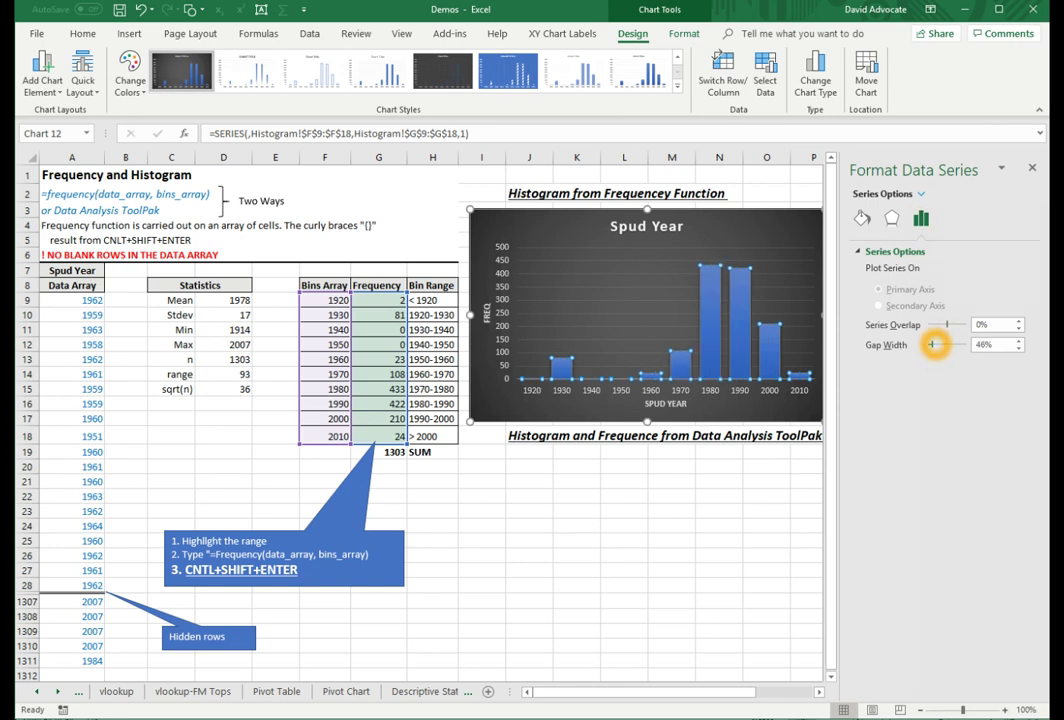
pyautogui.click(576, 555)
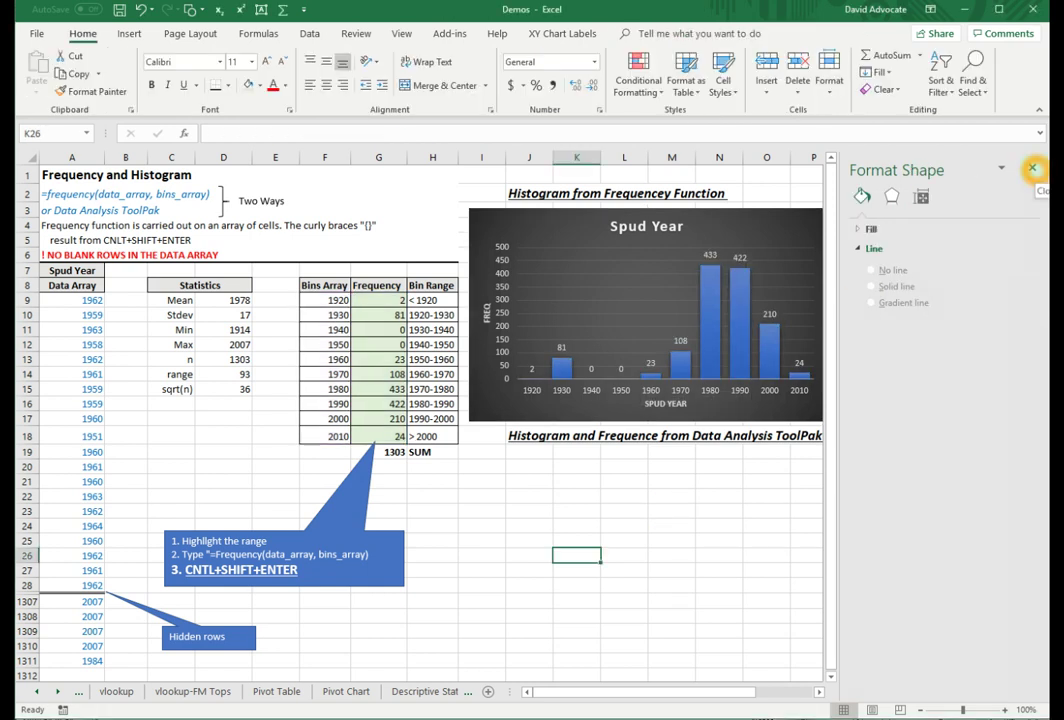
pyautogui.click(1032, 168)
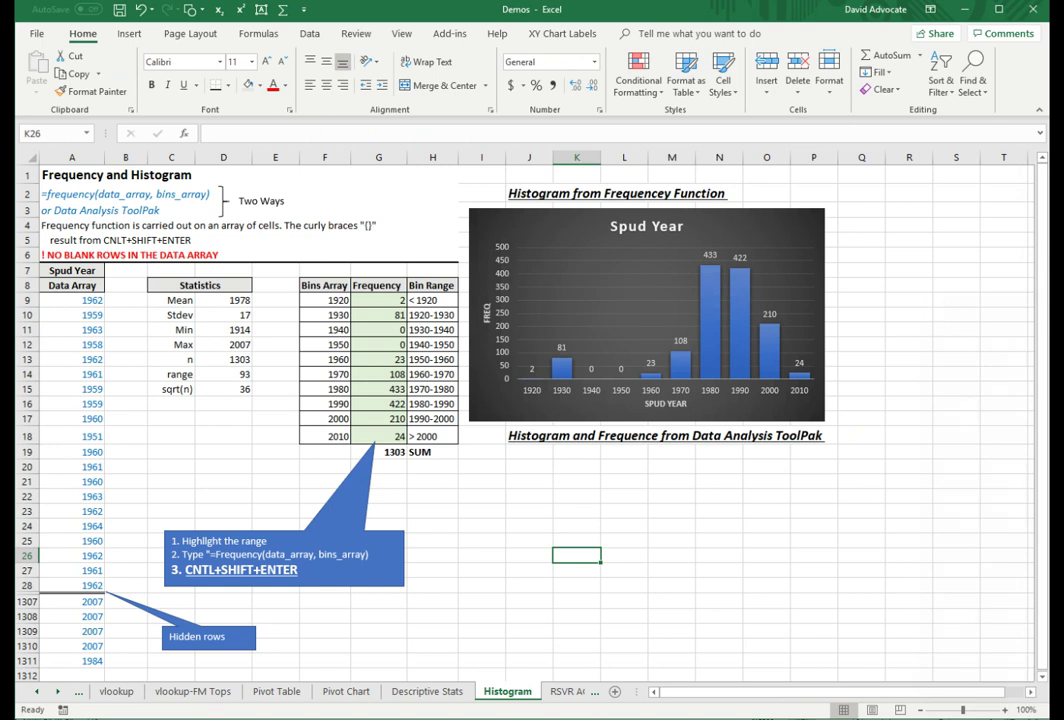
# Check in the program's add-in options whether the Analysis ToolPak is active, and leave the options unchanged.
pyautogui.click(310, 33)
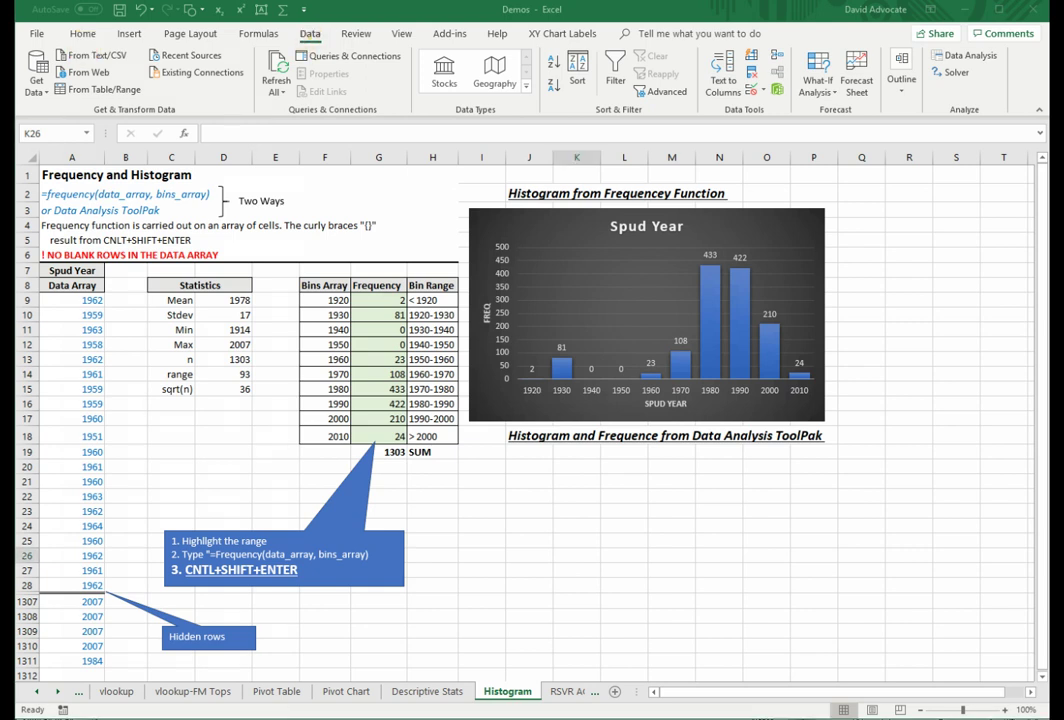
pyautogui.click(307, 30)
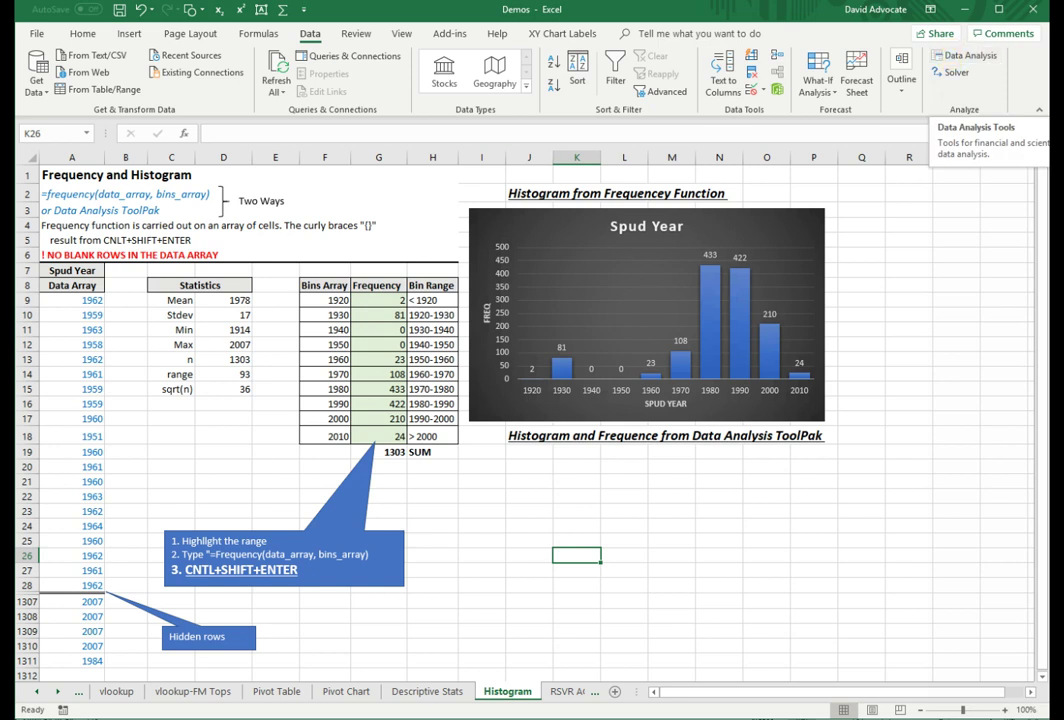
pyautogui.click(36, 34)
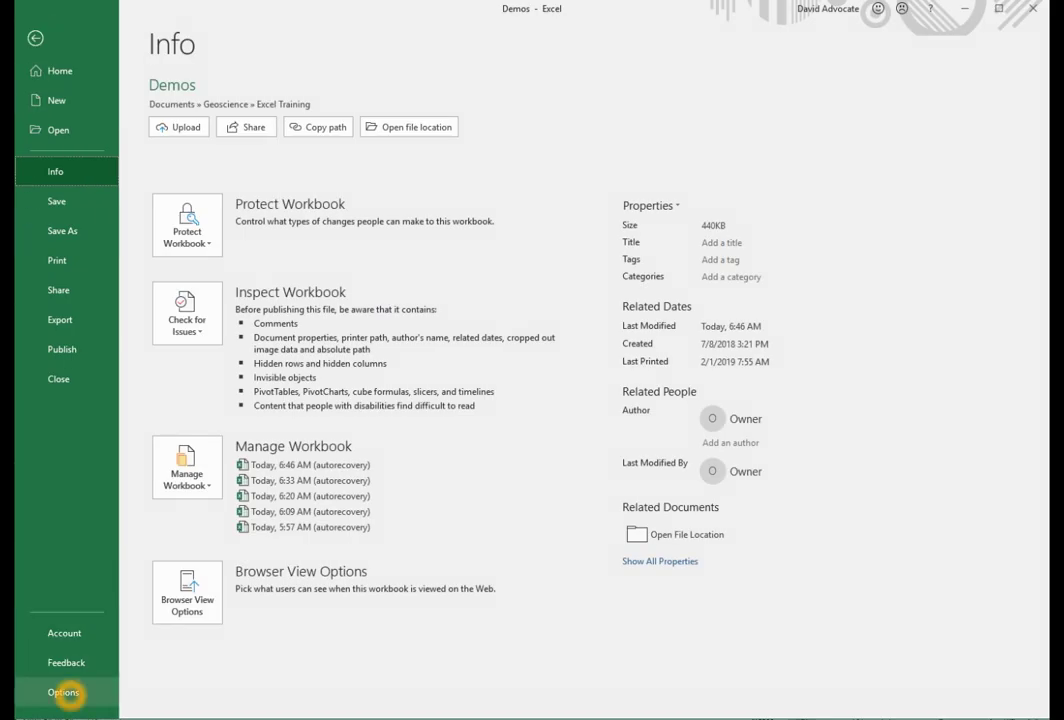
pyautogui.click(63, 692)
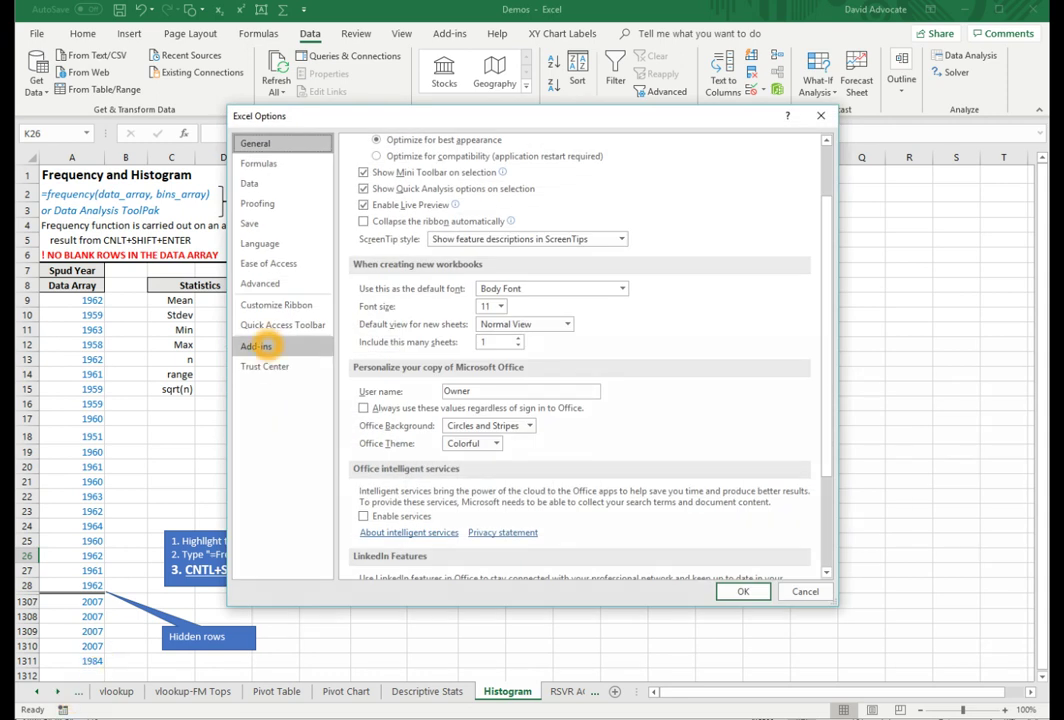
pyautogui.click(256, 346)
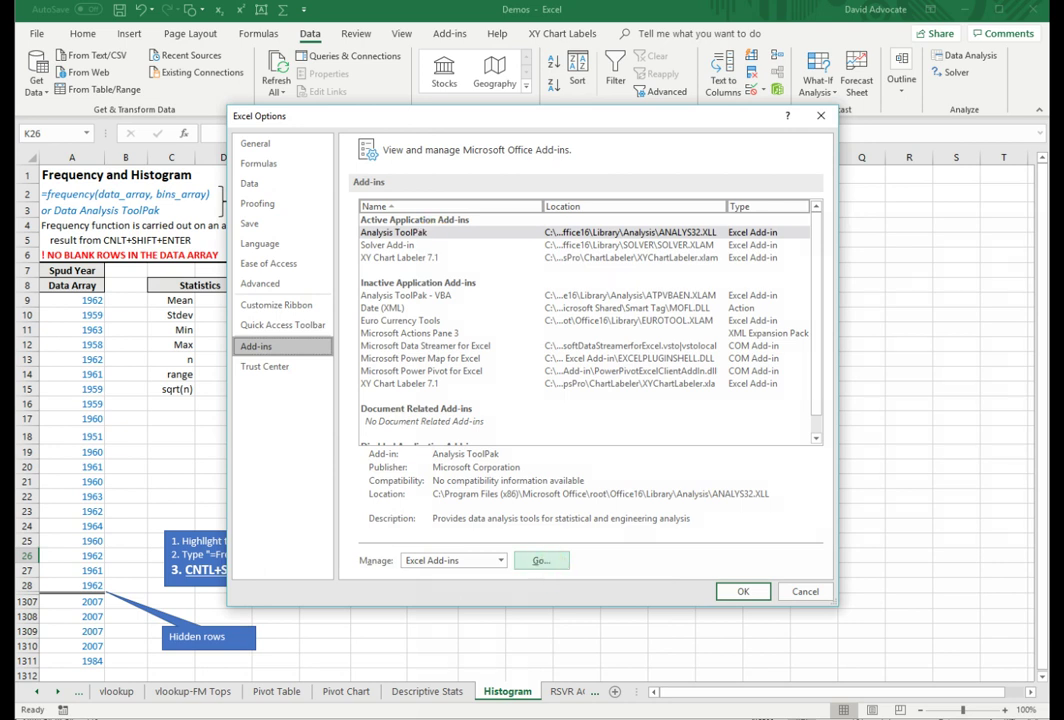
pyautogui.click(540, 561)
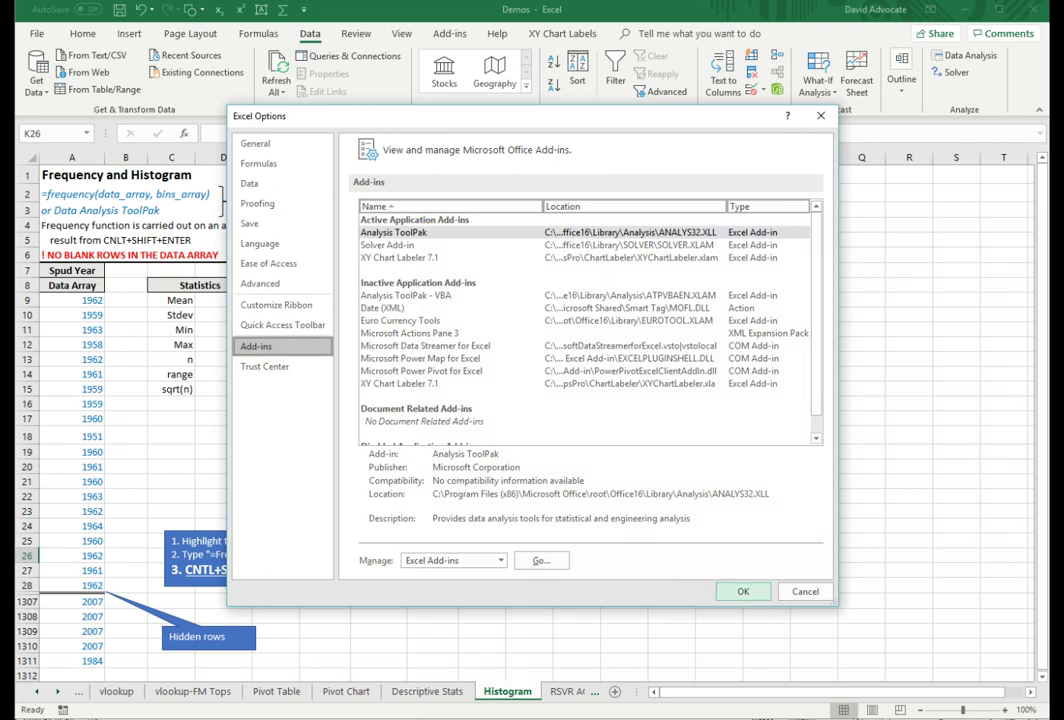
pyautogui.click(790, 590)
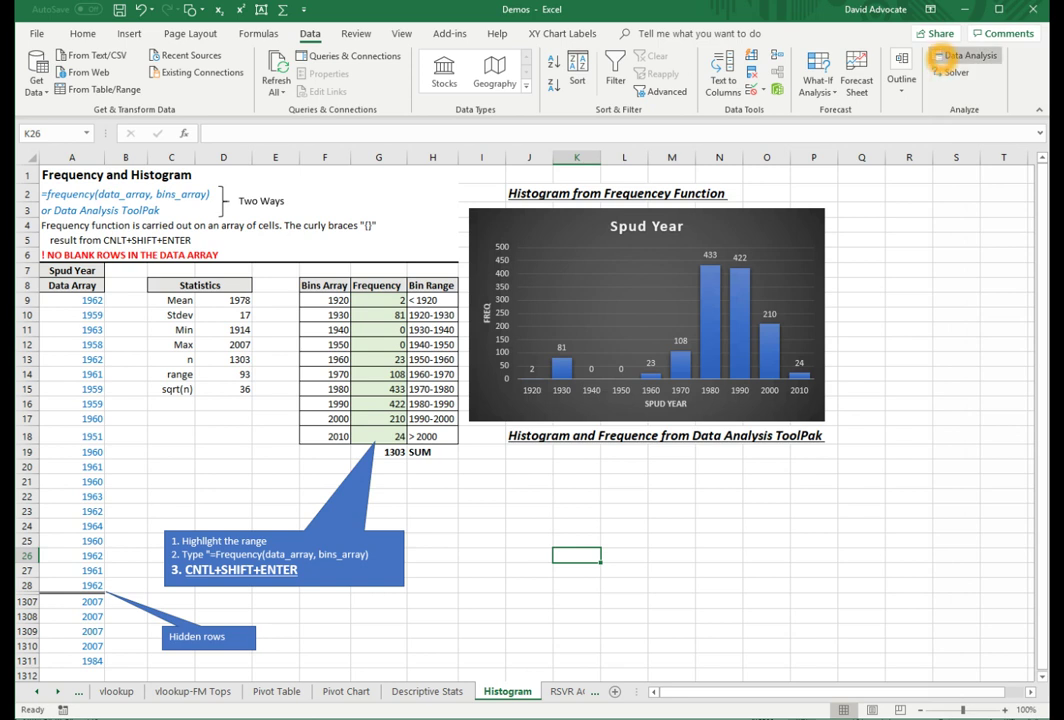
# Start the Histogram tool from Data Analysis and set its input range to $A$9:$A$1311.
pyautogui.click(944, 57)
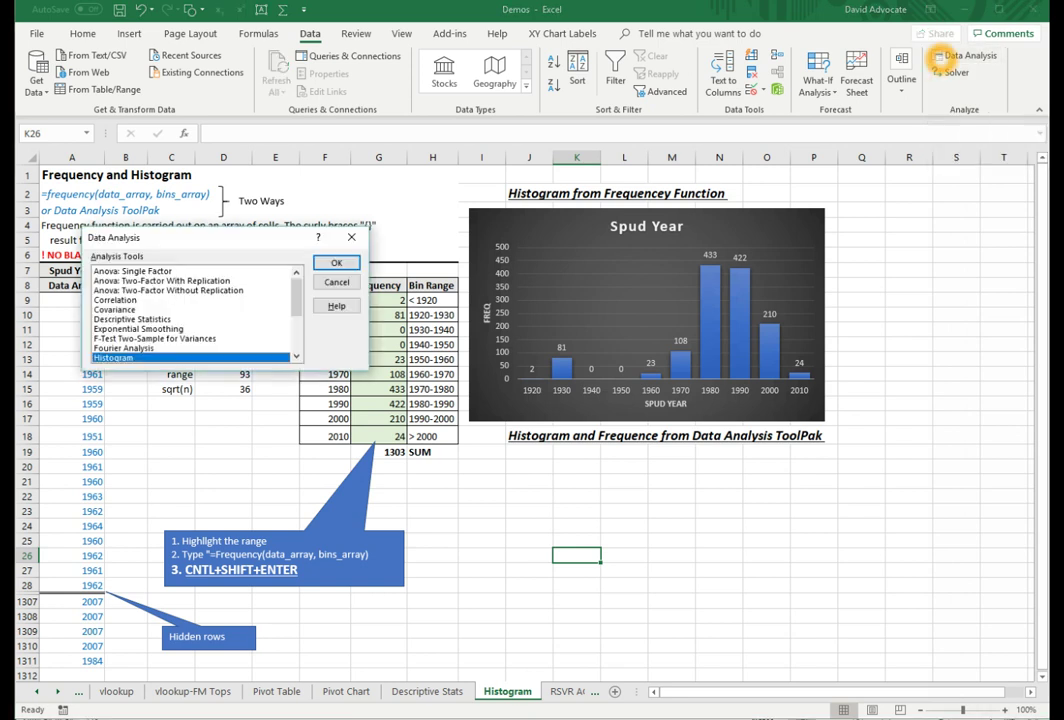
pyautogui.moveTo(293, 292)
pyautogui.mouseDown()
pyautogui.moveTo(313, 330)
pyautogui.moveTo(292, 282)
pyautogui.mouseUp()
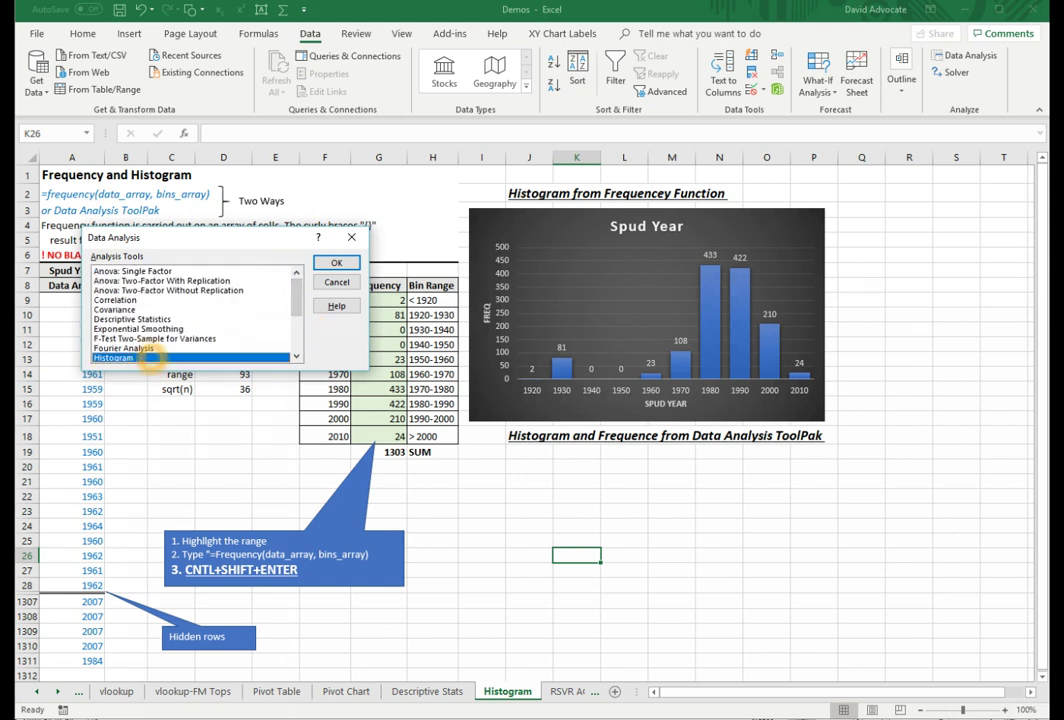
pyautogui.click(336, 262)
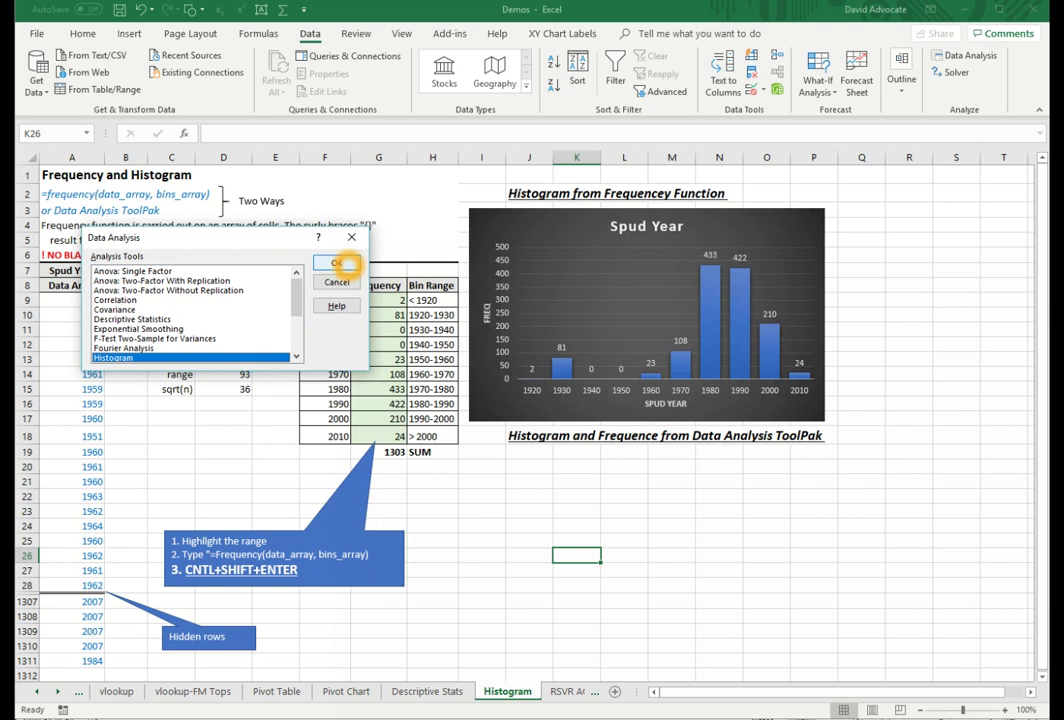
pyautogui.click(600, 187)
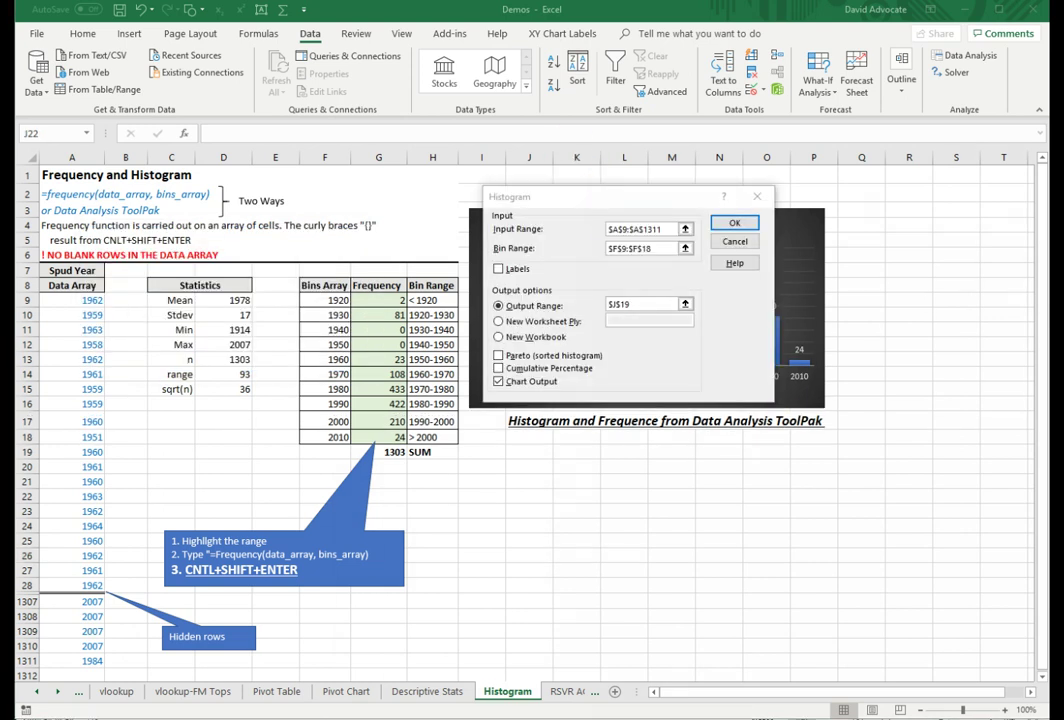
pyautogui.click(674, 248)
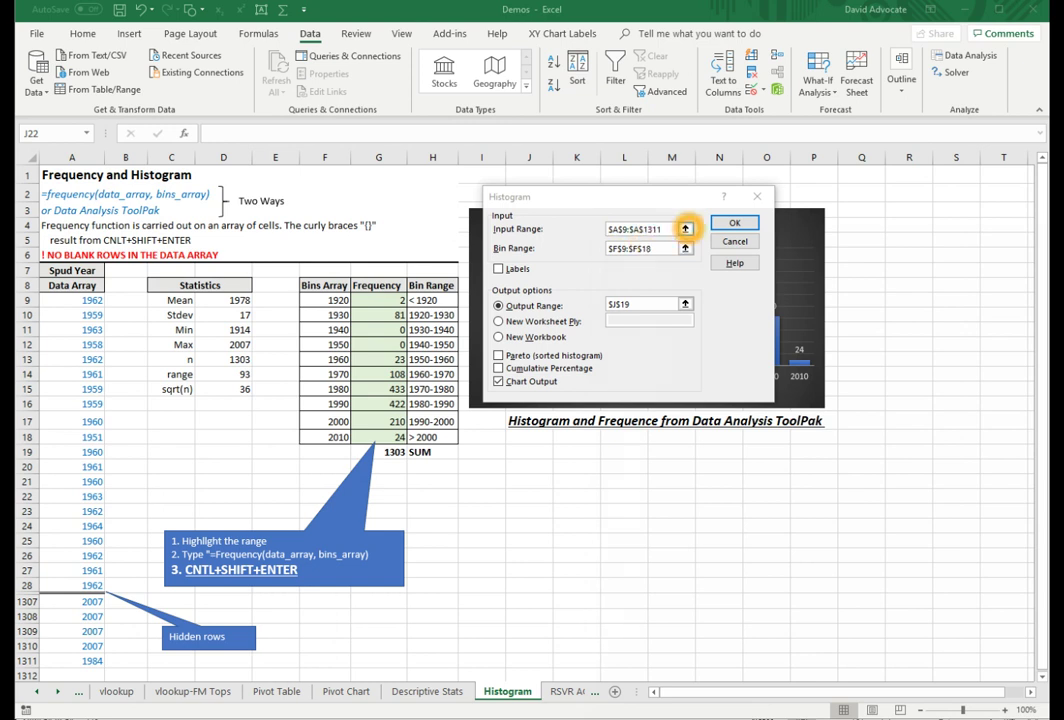
pyautogui.click(685, 228)
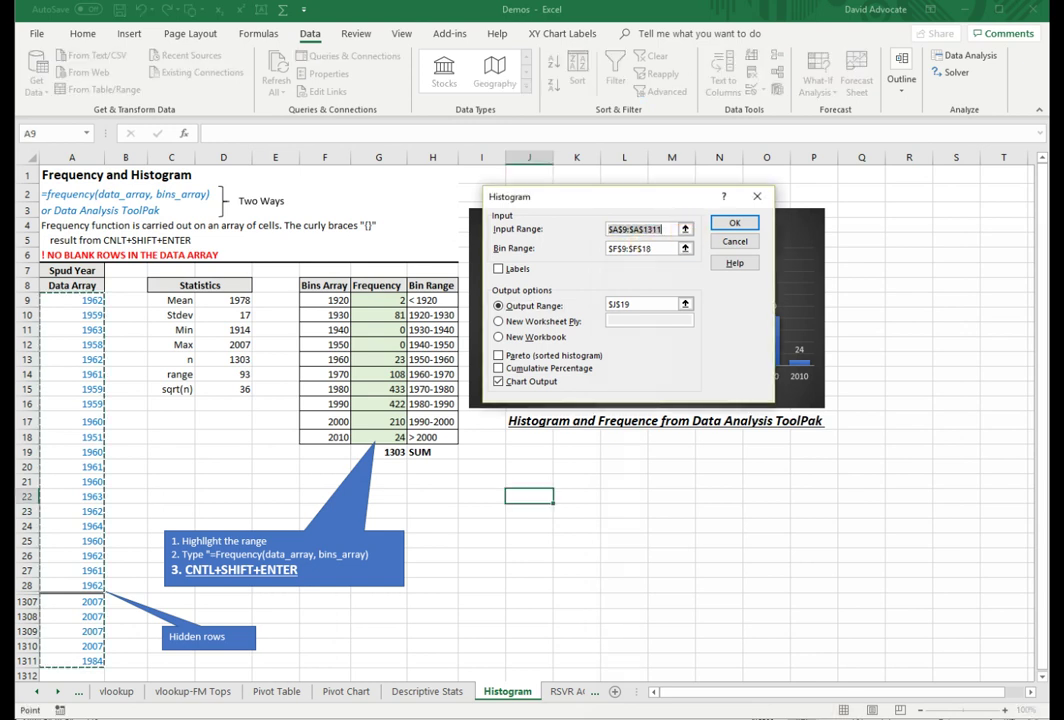
pyautogui.click(72, 300)
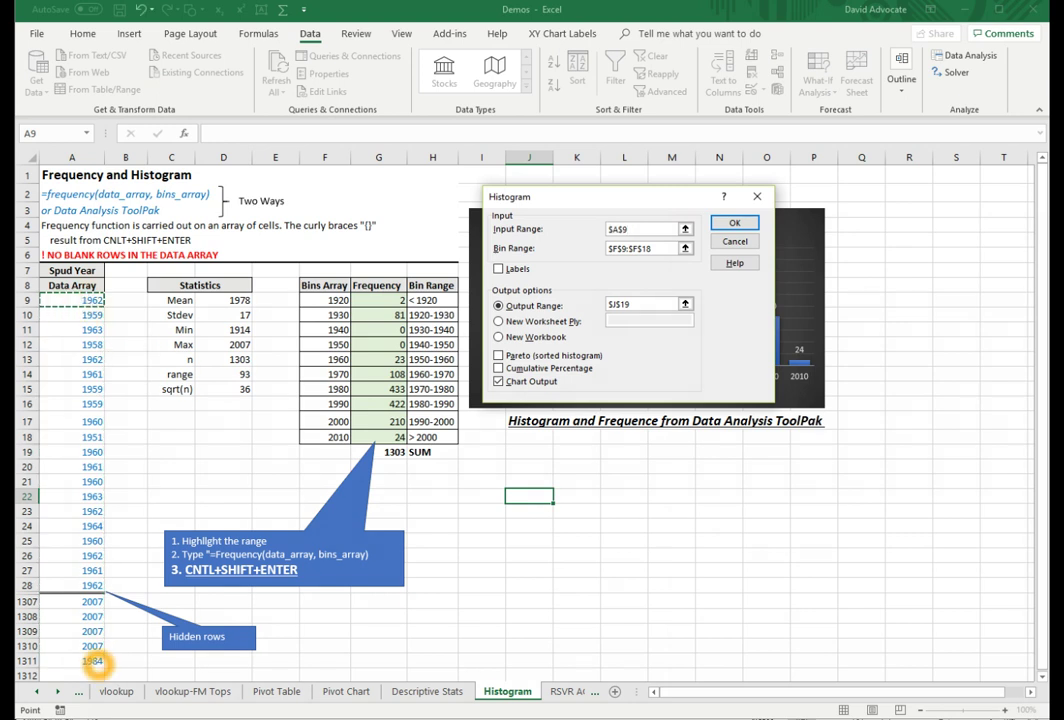
pyautogui.keyDown('shift'); pyautogui.click(90, 660); pyautogui.keyUp('shift')
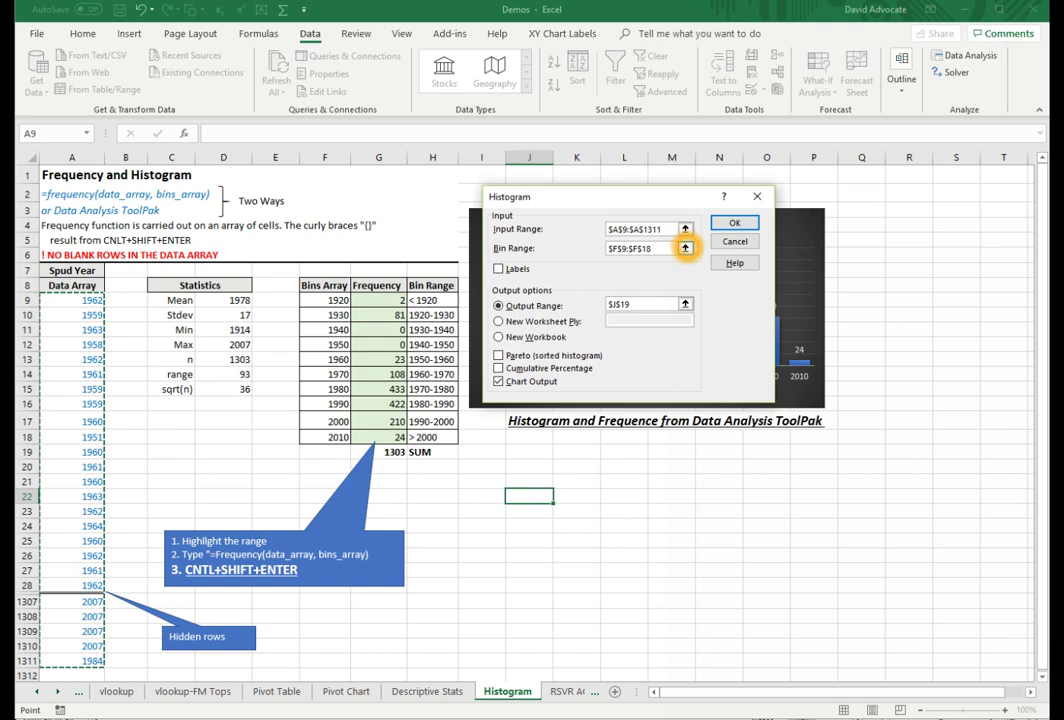
# Set the histogram's bin range to $F$9:$F$18.
pyautogui.click(685, 248)
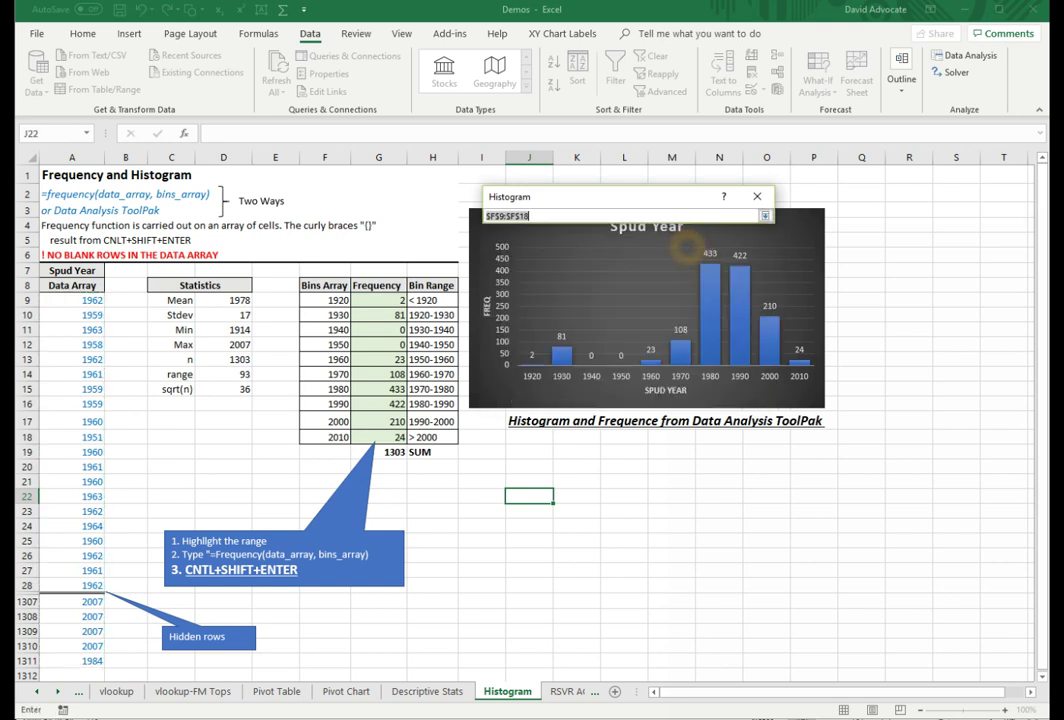
pyautogui.click(331, 300)
pyautogui.moveTo(331, 300); pyautogui.dragTo(368, 447)
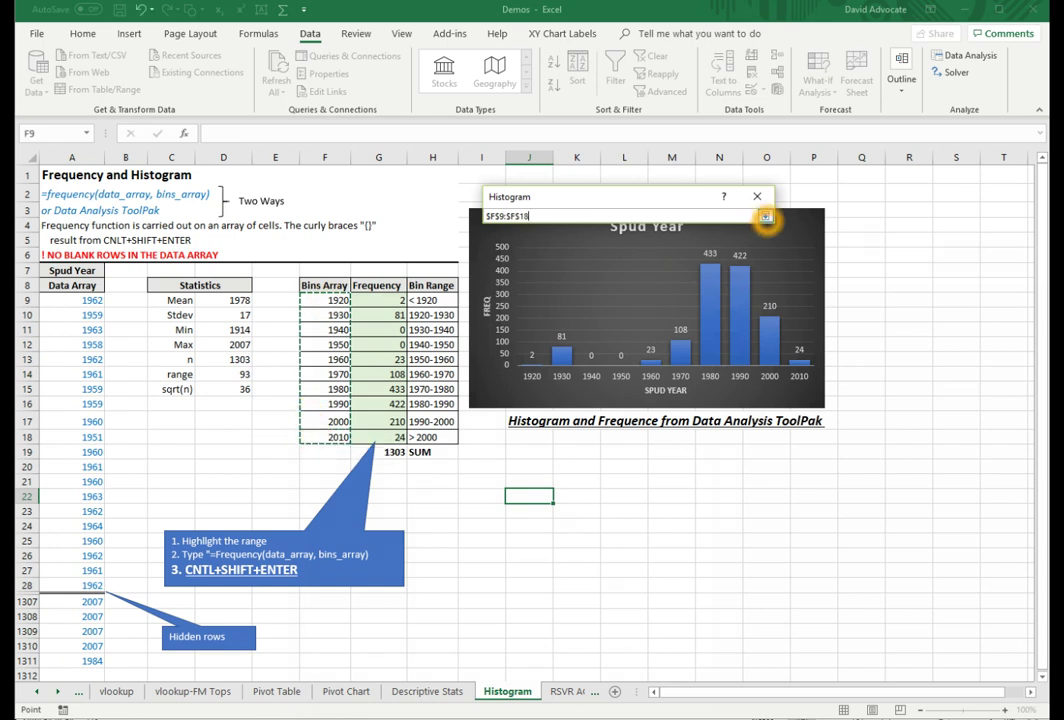
pyautogui.click(765, 216)
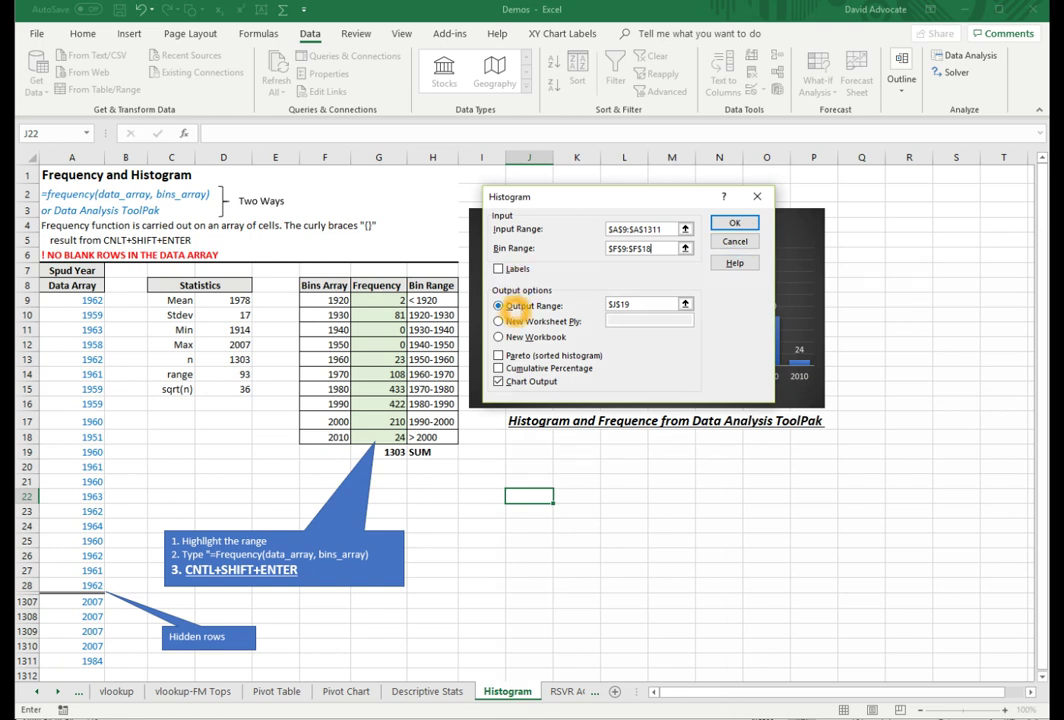
# Set the histogram's output range to $J$18 and generate the frequency table with chart output.
pyautogui.click(685, 304)
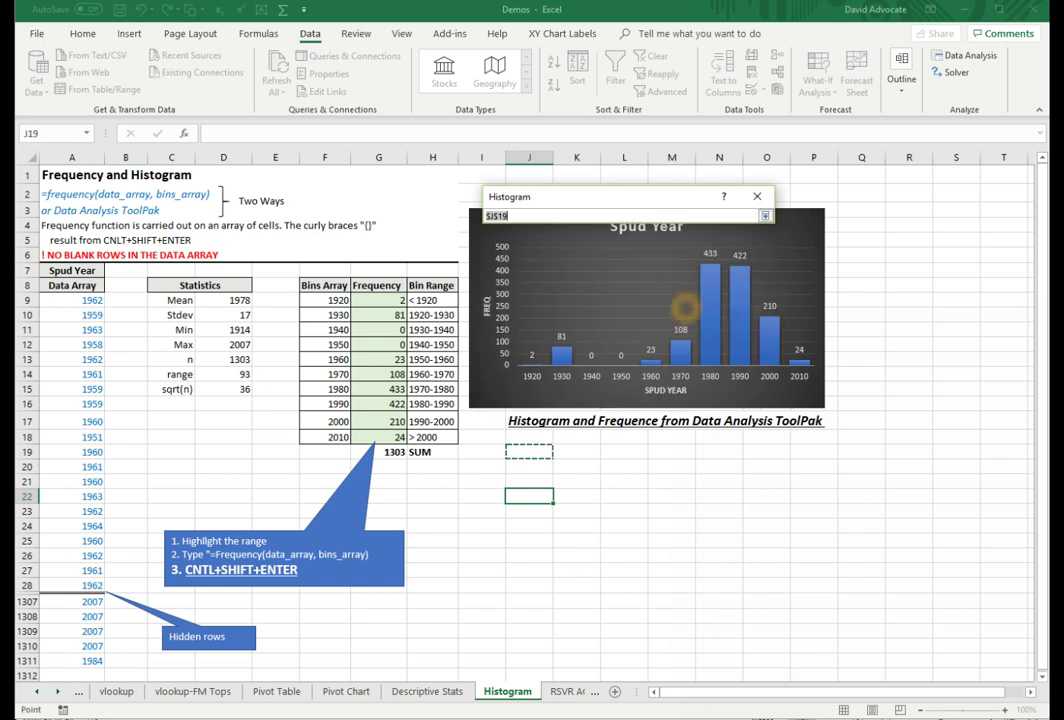
pyautogui.click(533, 436)
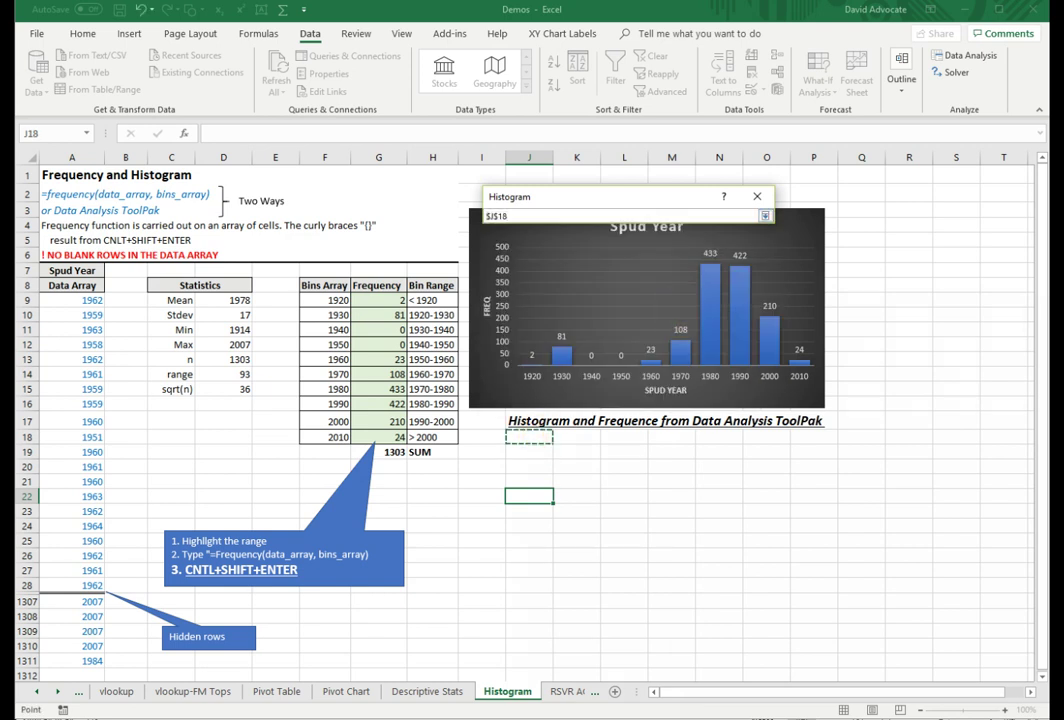
pyautogui.click(765, 216)
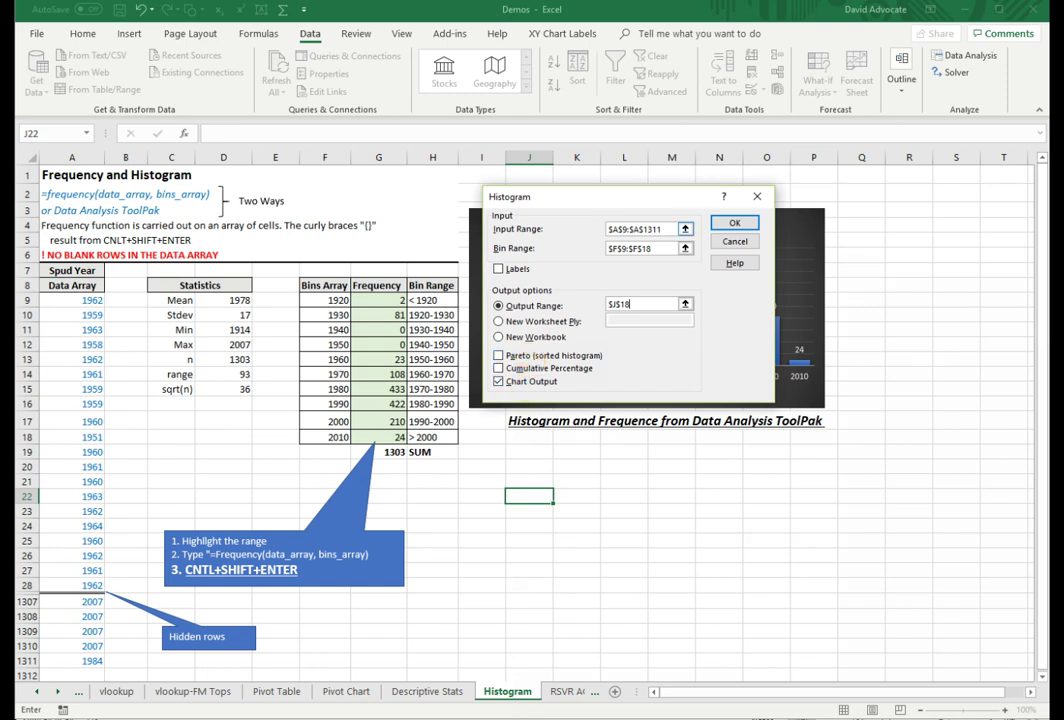
pyautogui.click(734, 223)
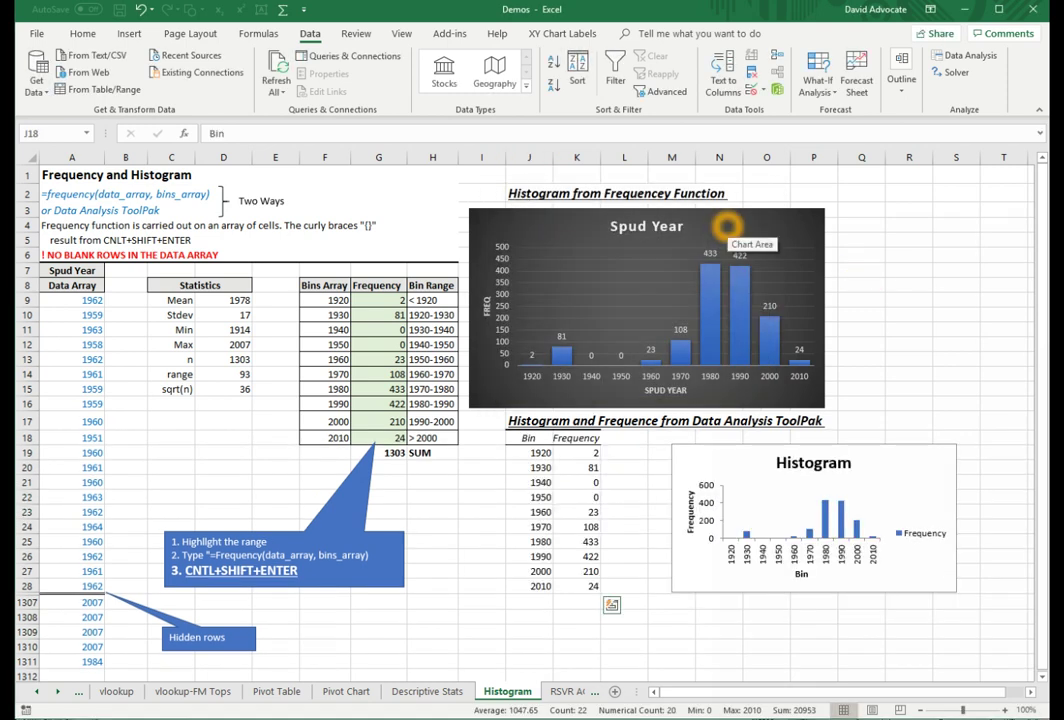